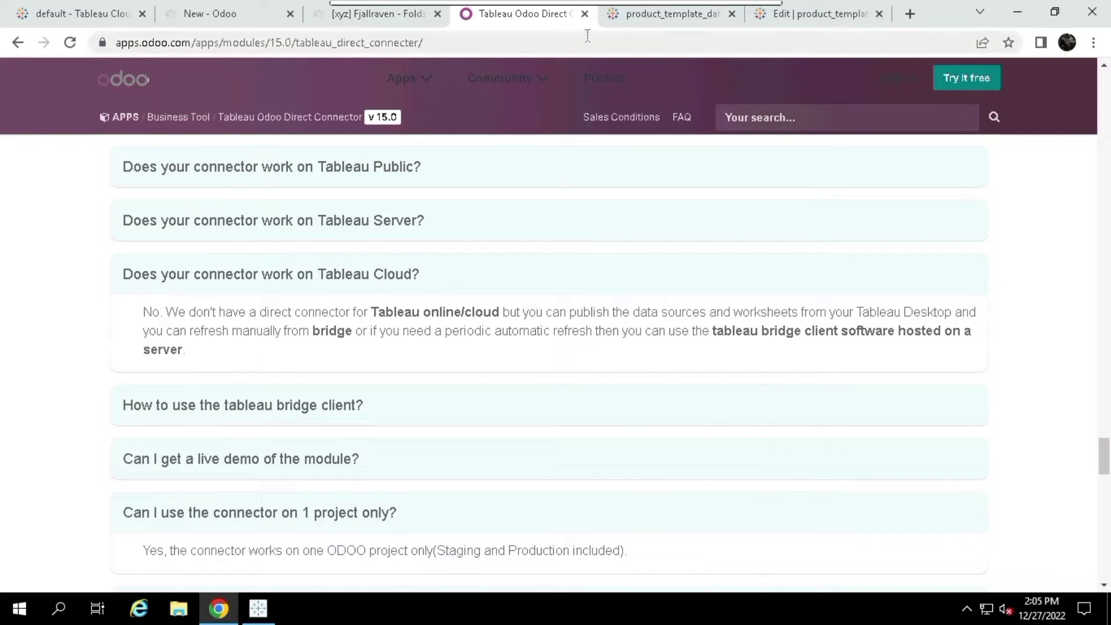
# Bring Tableau Desktop forward and show its Server menu with the publishing and sign-in options
pyautogui.click(264, 616)
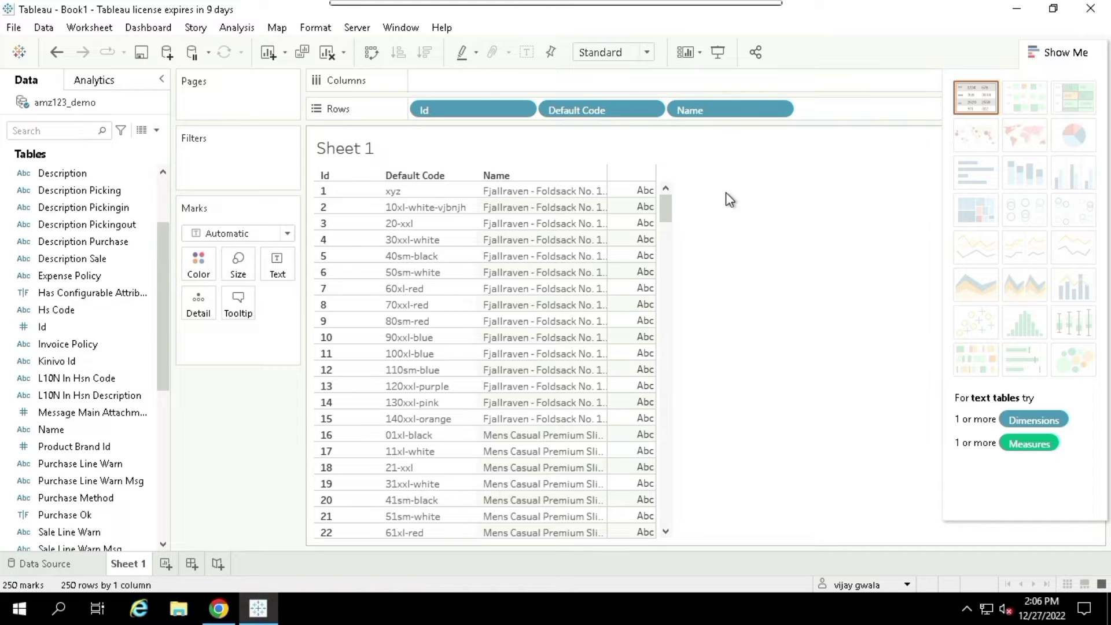
pyautogui.click(355, 26)
pyautogui.moveTo(400, 27)
pyautogui.moveTo(355, 24)
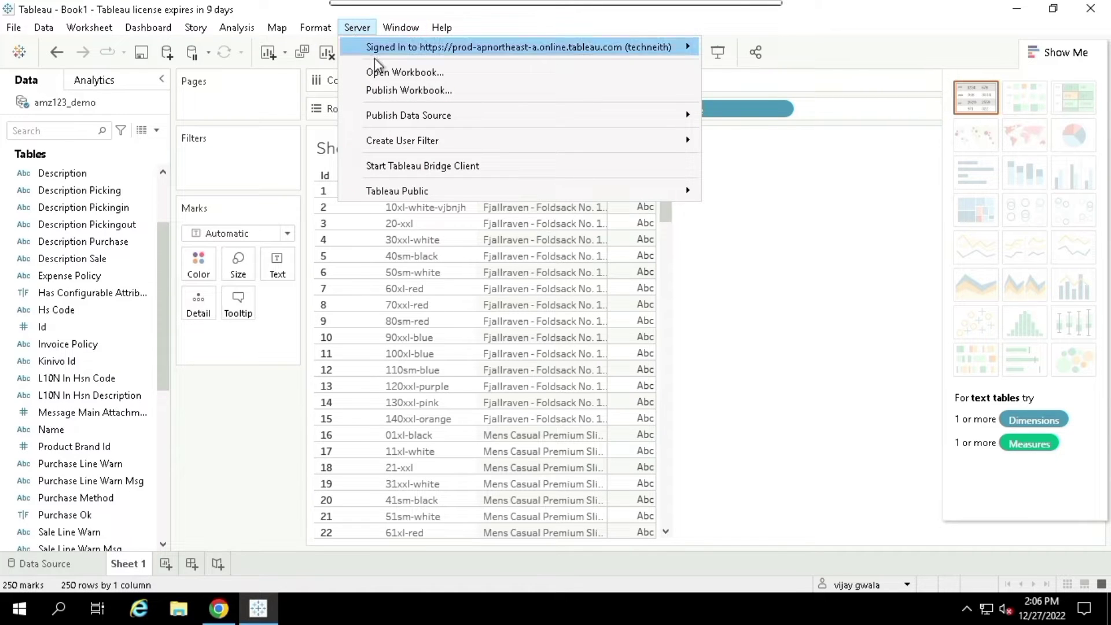
# Publish the workbook to Tableau Online under the name product_template_demo
pyautogui.click(400, 92)
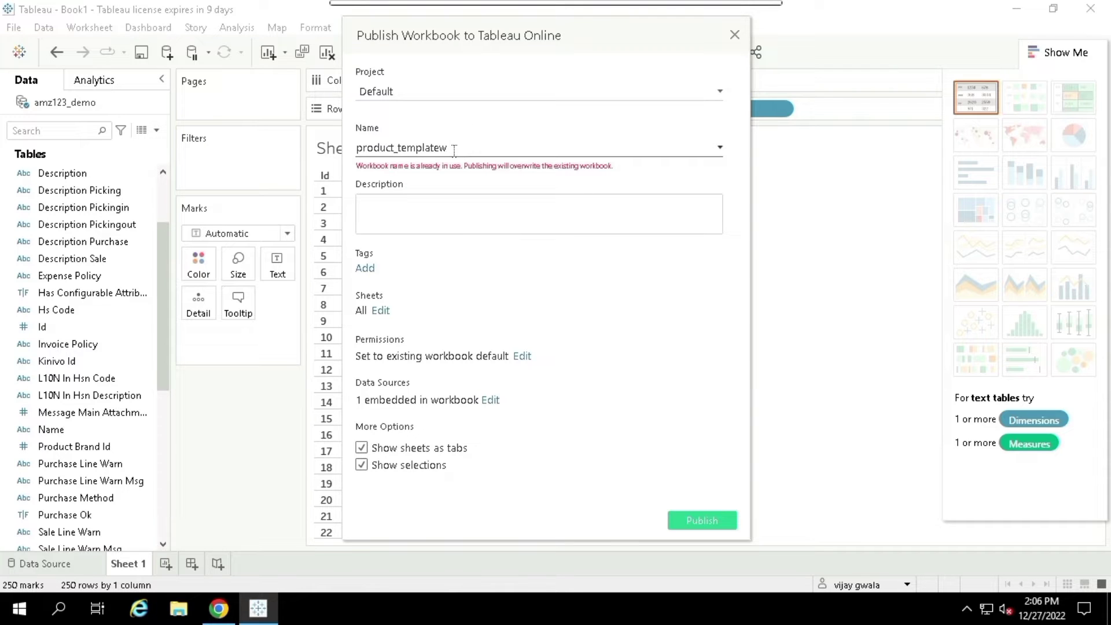
pyautogui.press('BackSpace')
pyautogui.write('_')
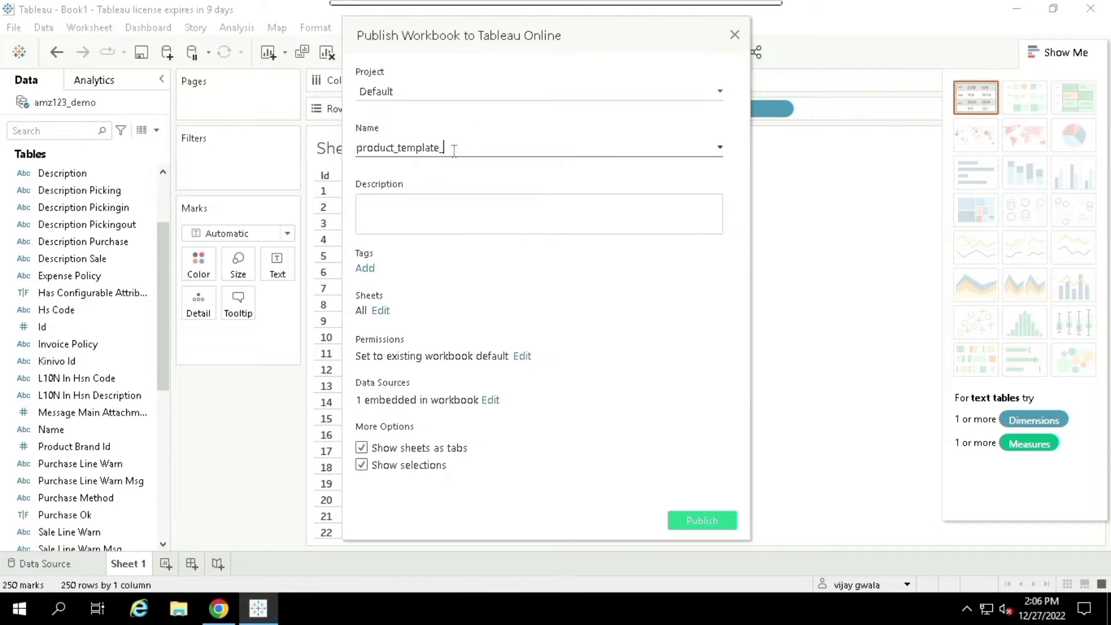
pyautogui.write('demo')
pyautogui.click(698, 516)
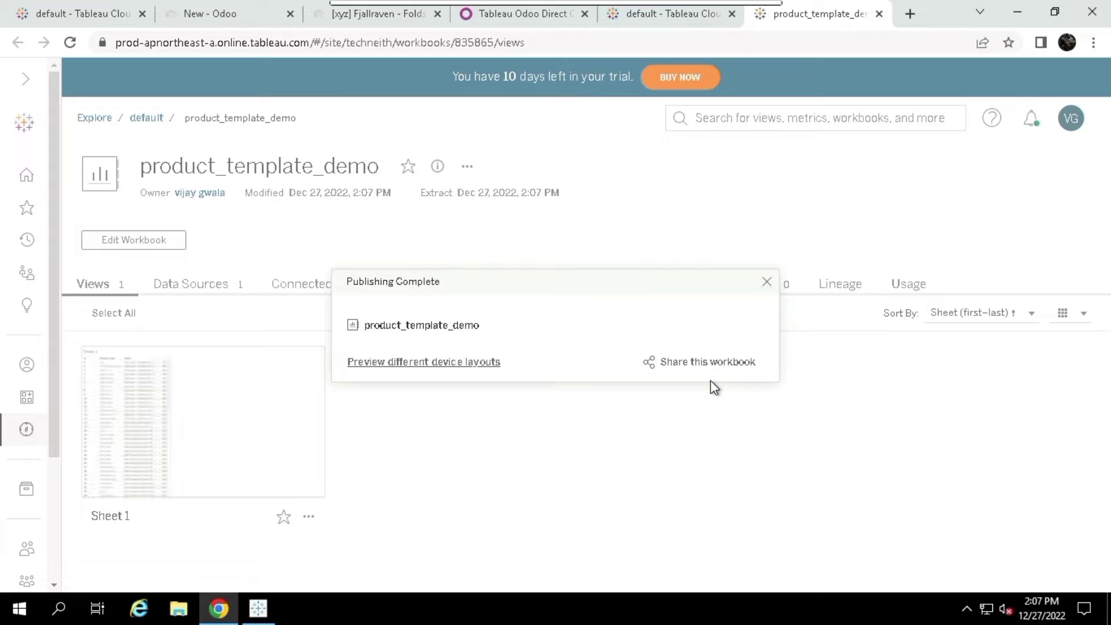
# Close the Publishing Complete notice on the product_template_demo workbook page
pyautogui.click(767, 282)
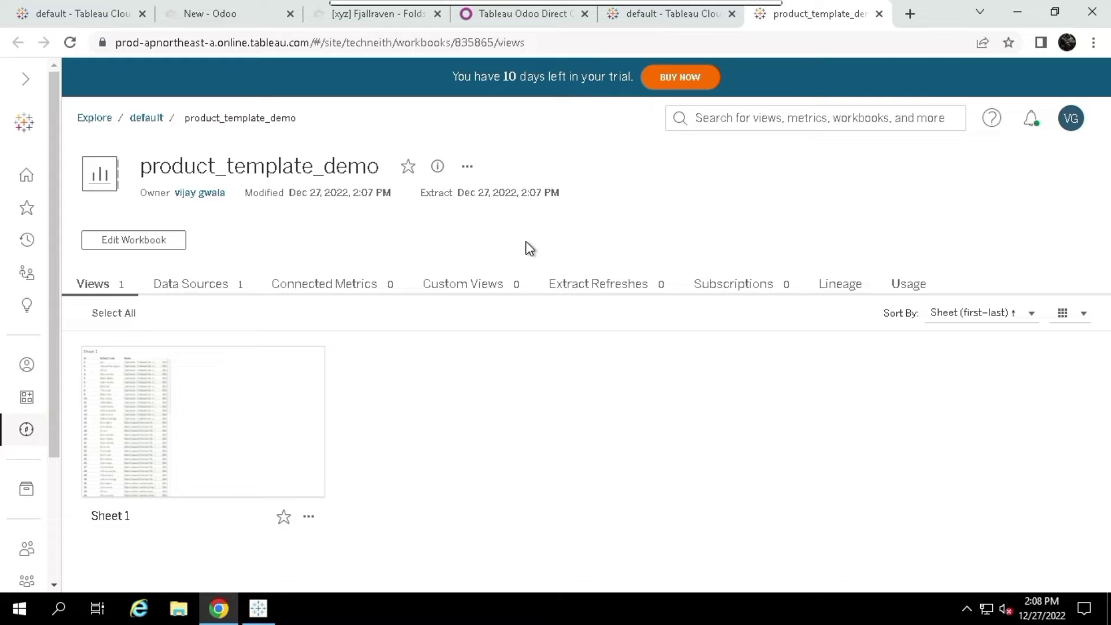
# Confirm Tableau Bridge is connected with no linked data sources, then open Sheet 1 for web editing
pyautogui.click(967, 610)
pyautogui.click(966, 571)
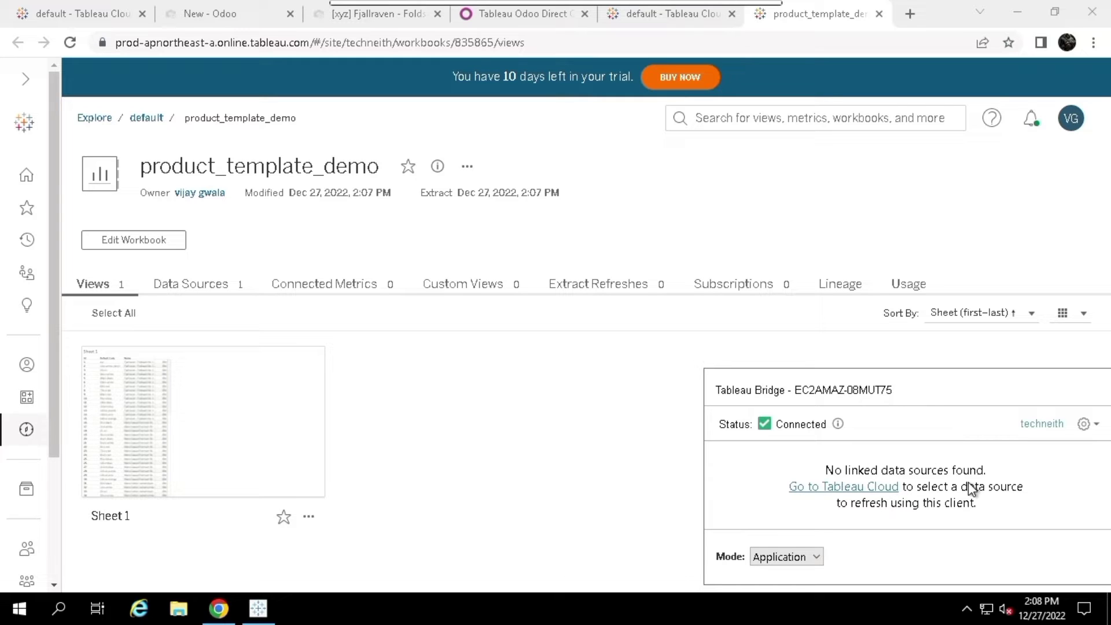
pyautogui.click(967, 610)
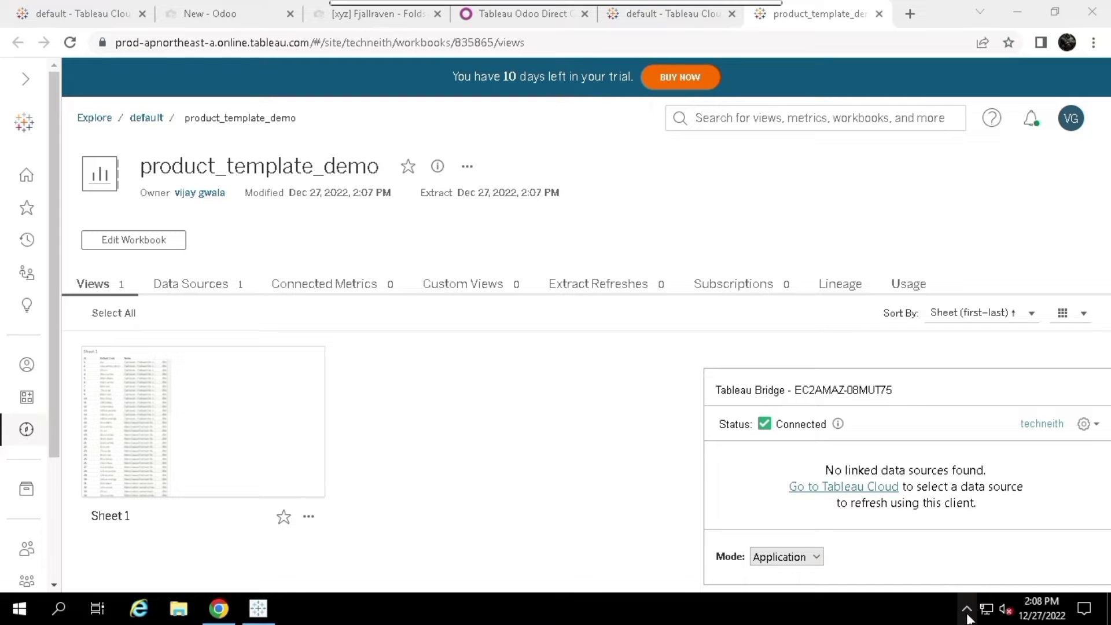
pyautogui.click(967, 576)
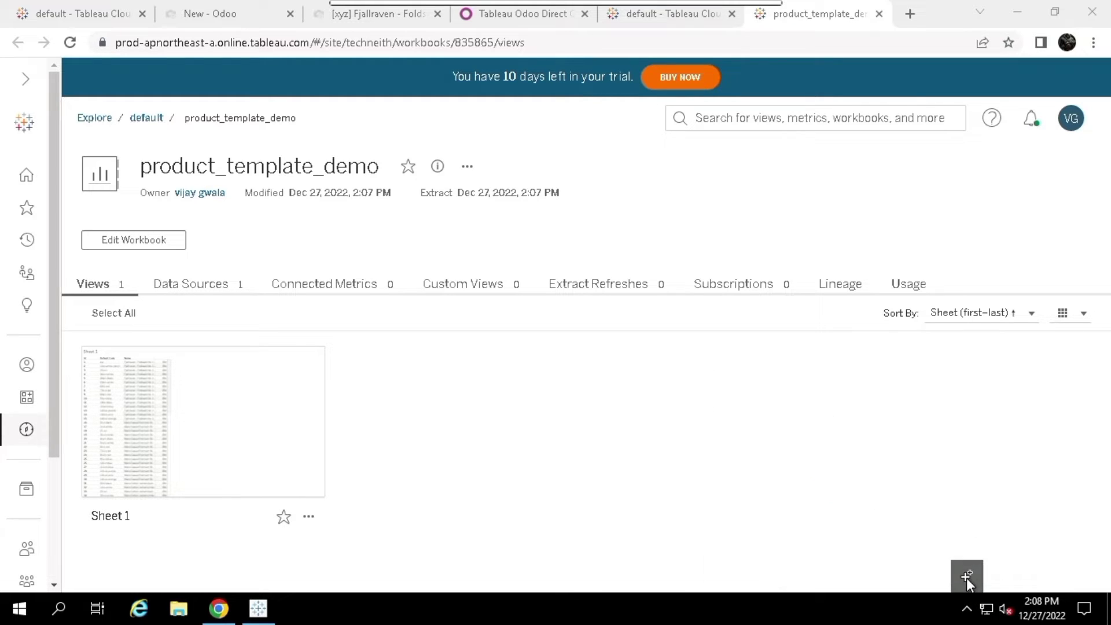
pyautogui.click(524, 450)
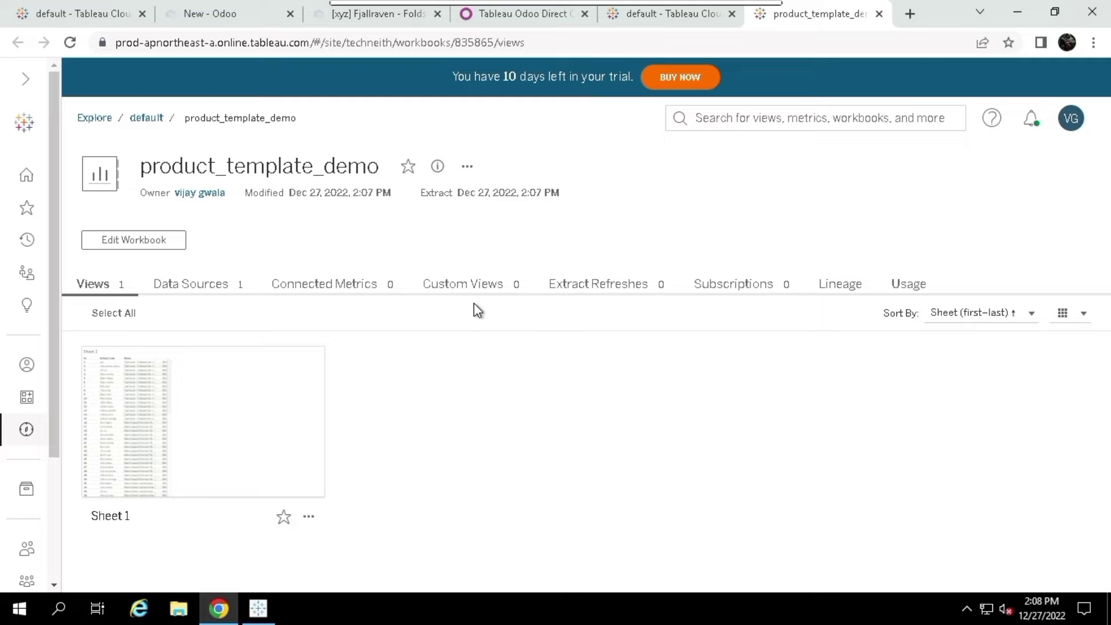
pyautogui.click(158, 248)
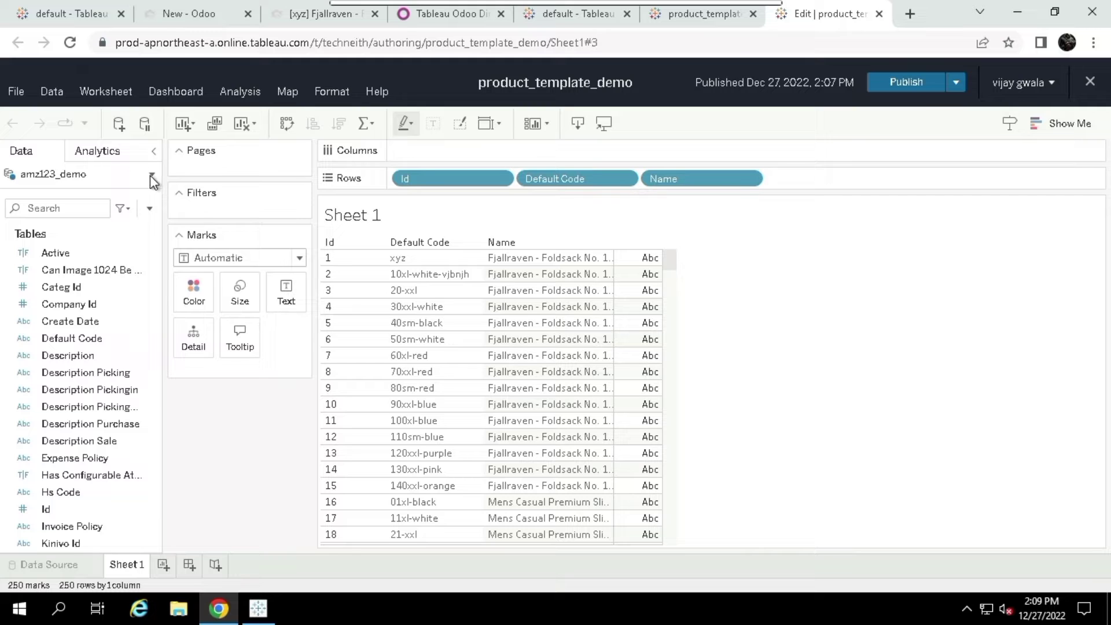
# Start saving amz123_demo as a published data source named product_template_datasource
pyautogui.click(150, 176)
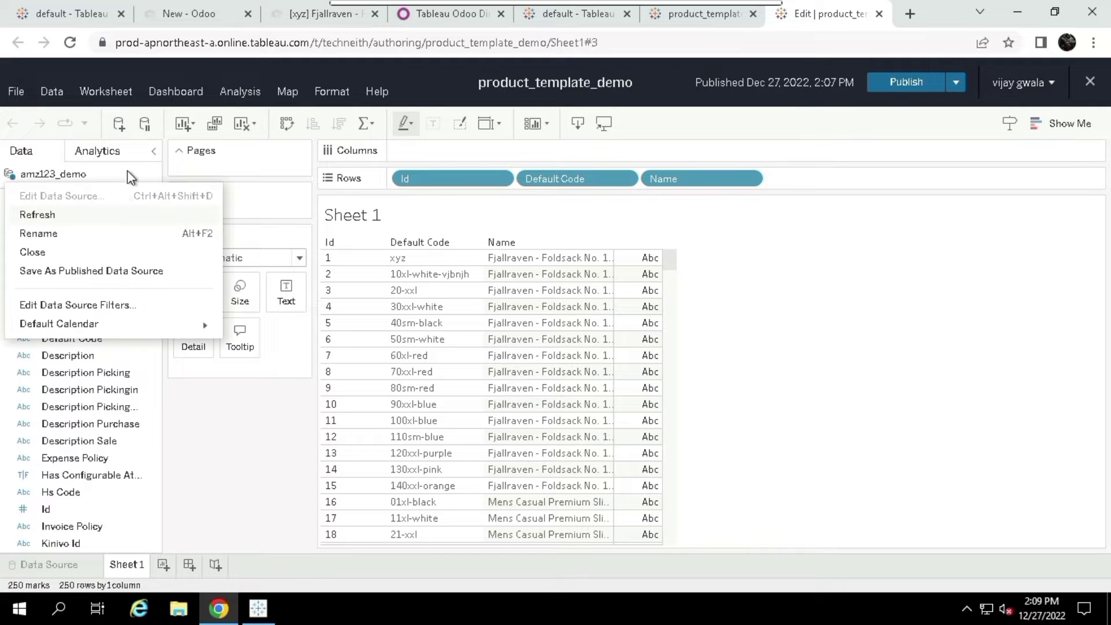
pyautogui.click(84, 270)
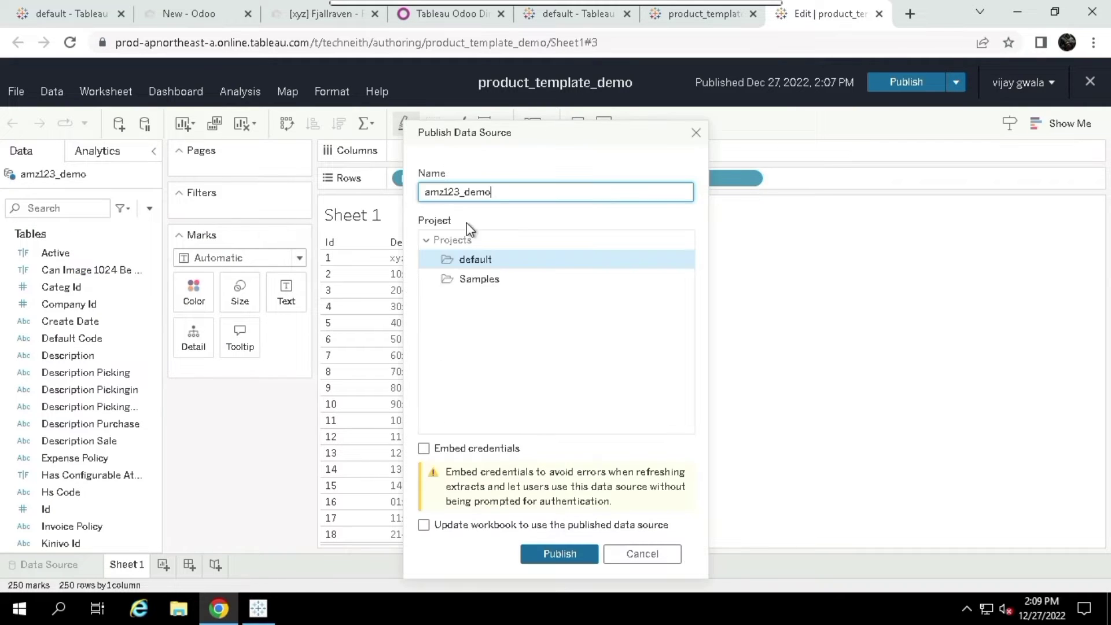
pyautogui.press('BackSpace')
pyautogui.press('BackSpace')
pyautogui.press('BackSpace')
pyautogui.press('BackSpace')
pyautogui.press('BackSpace')
pyautogui.press('BackSpace')
pyautogui.press('BackSpace')
pyautogui.press('BackSpace')
pyautogui.press('BackSpace')
pyautogui.press('BackSpace')
pyautogui.press('BackSpace')
pyautogui.write('product')
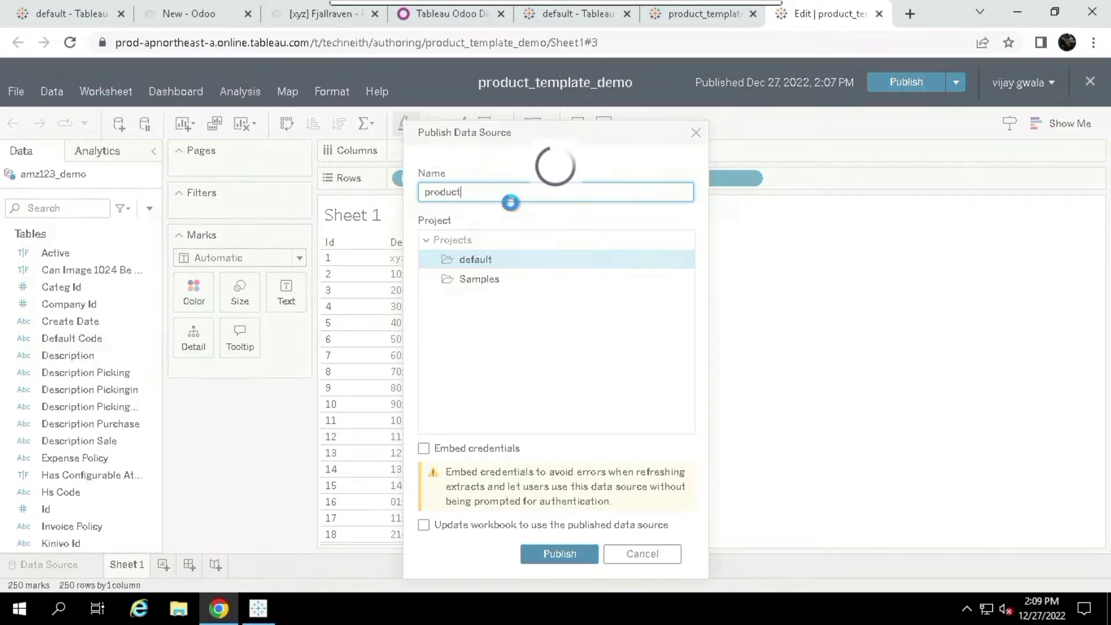
pyautogui.write('_temp')
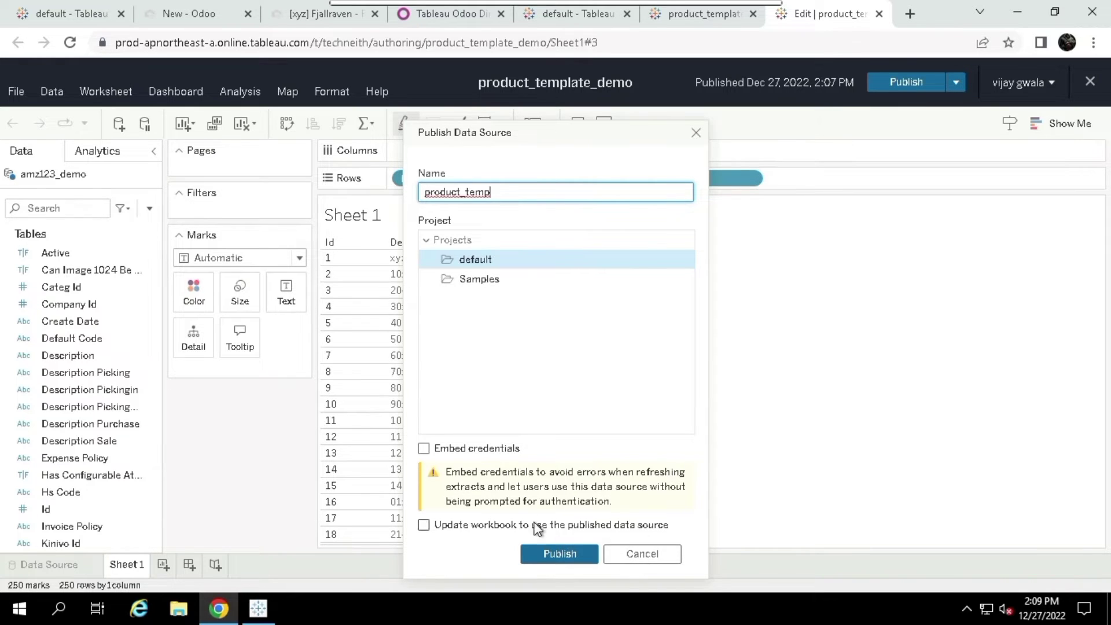
pyautogui.click(501, 192)
pyautogui.write('late_da')
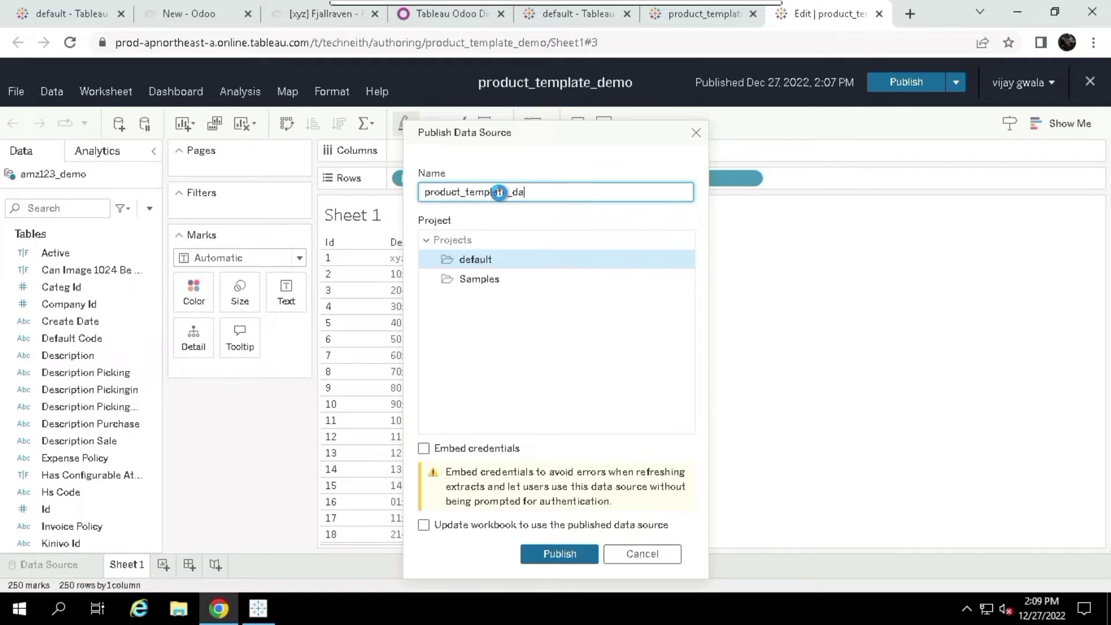
pyautogui.write('tasource')
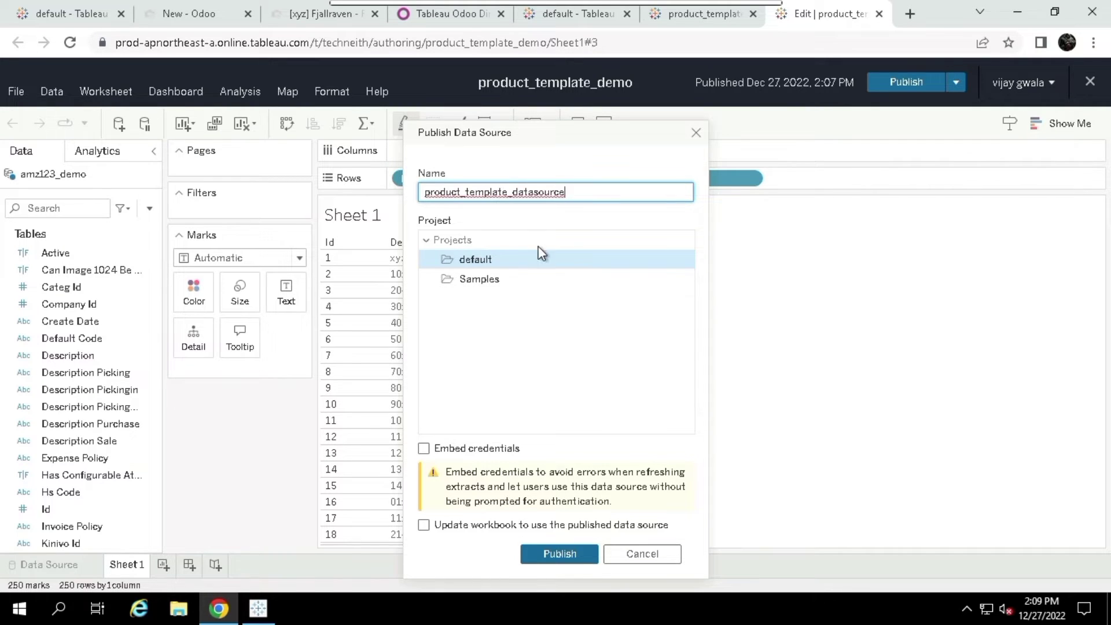
# Embed credentials, have the workbook use the published data source, and publish it
pyautogui.click(425, 448)
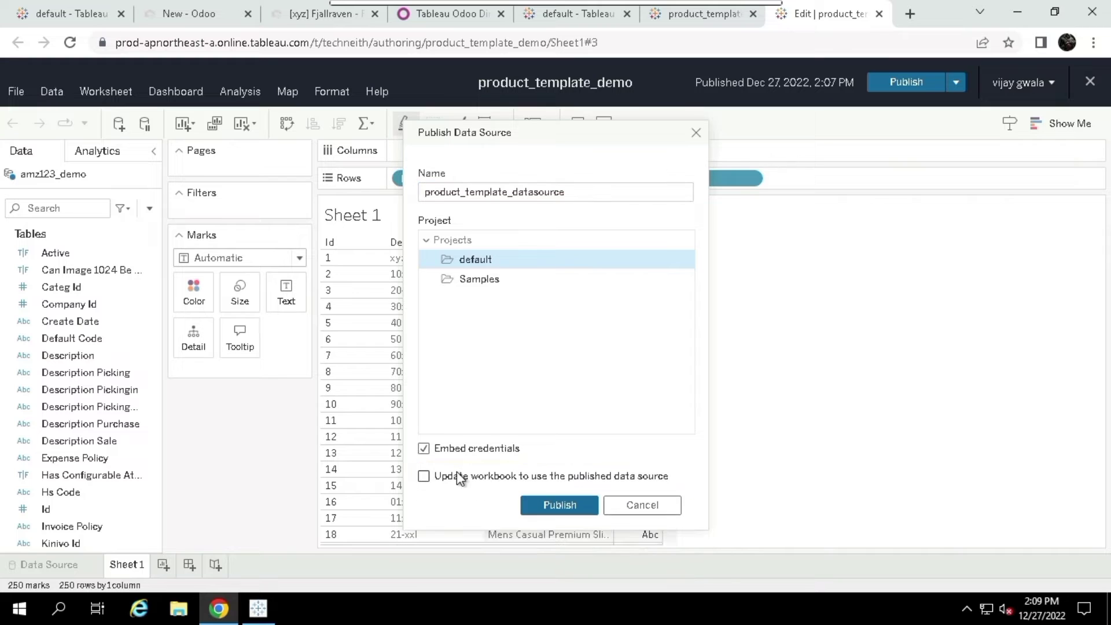
pyautogui.click(449, 481)
pyautogui.click(561, 505)
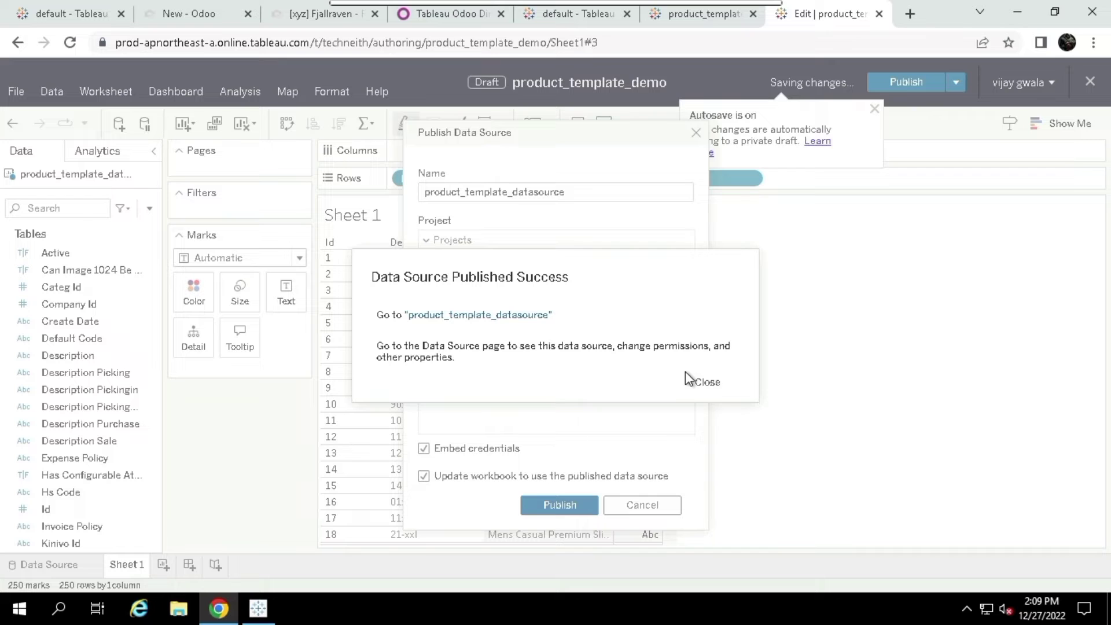
pyautogui.click(706, 380)
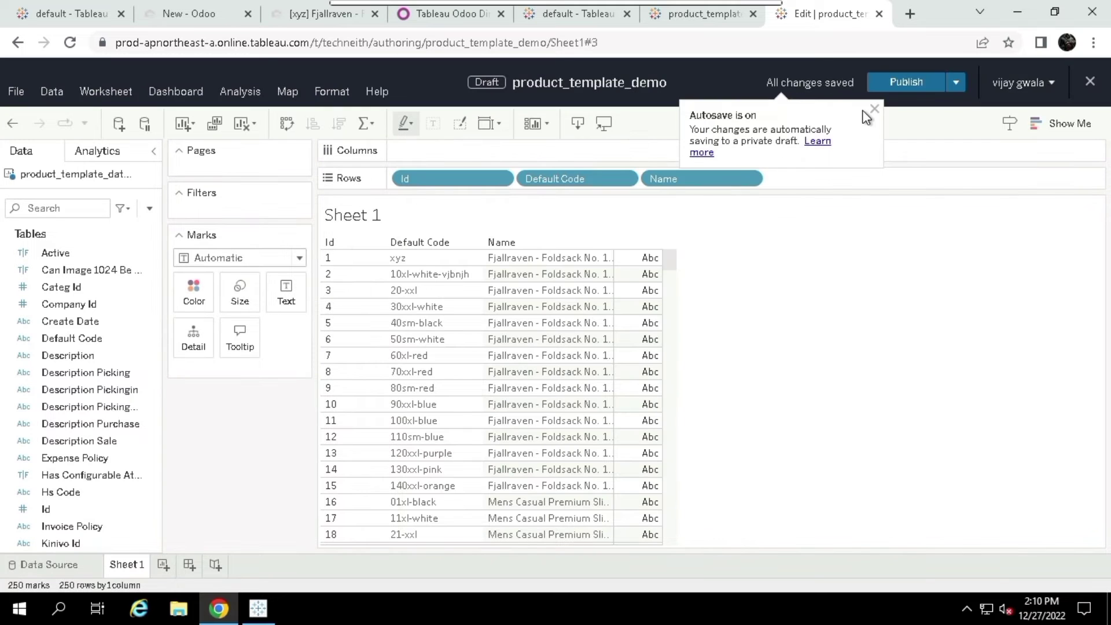
# Republish the workbook, then open product_template_datasource from the default project
pyautogui.click(901, 79)
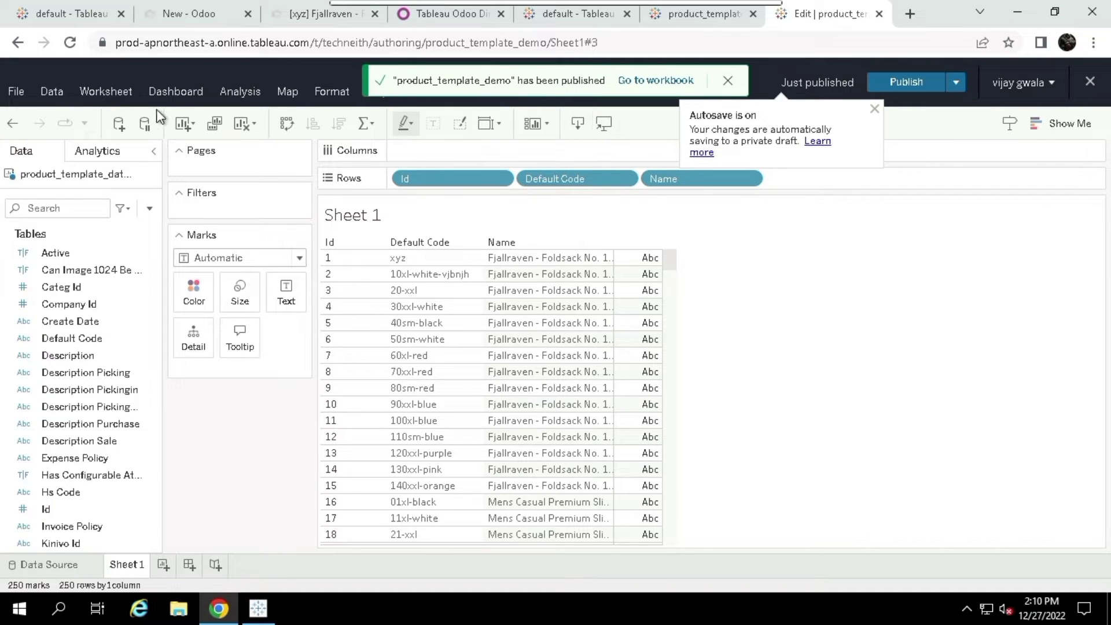
pyautogui.click(712, 13)
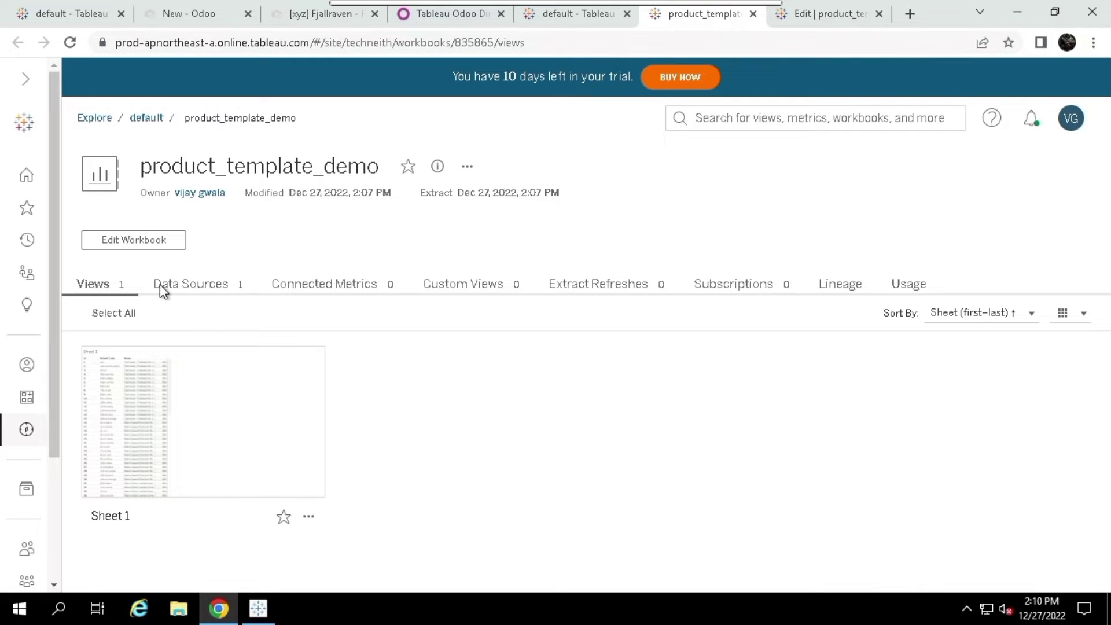
pyautogui.click(144, 118)
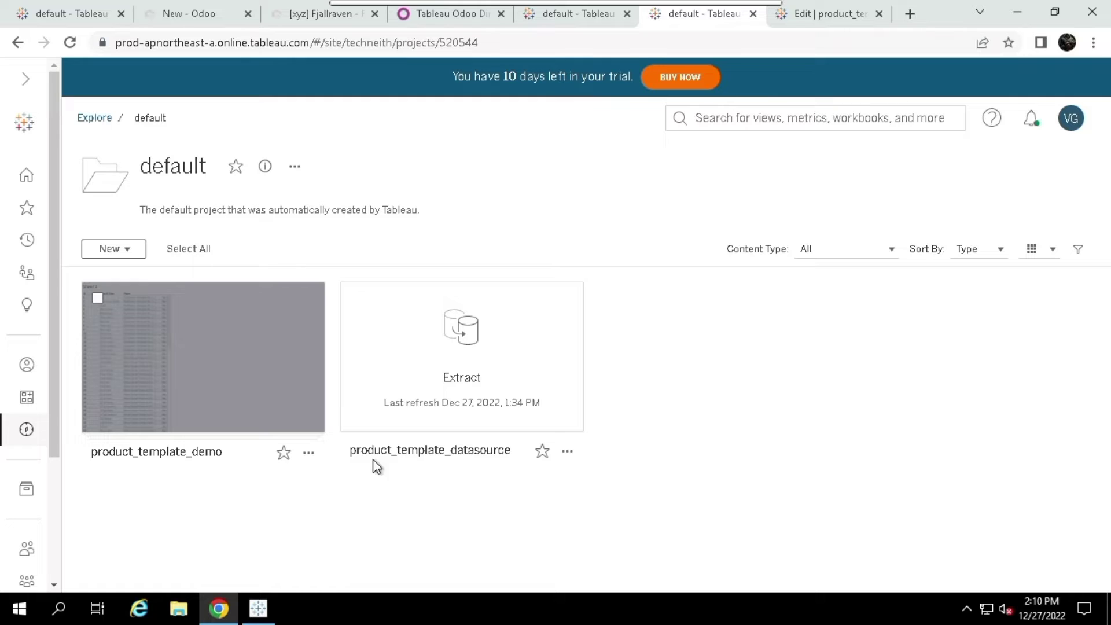
pyautogui.click(413, 392)
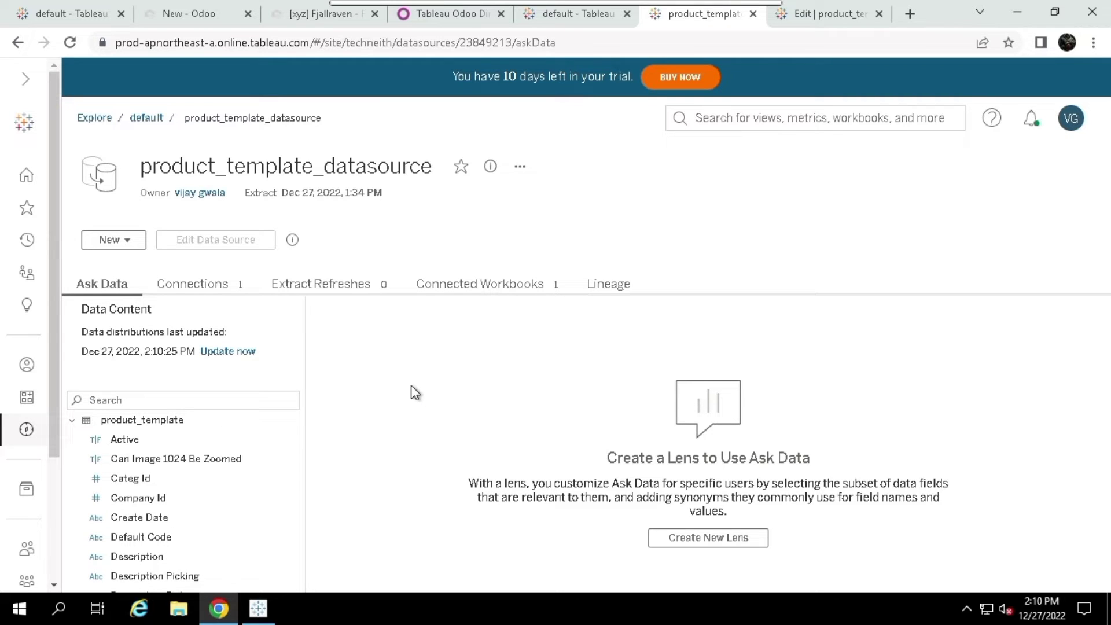
# Open Edit Connection for the data source's Web Data Connector connection
pyautogui.click(221, 286)
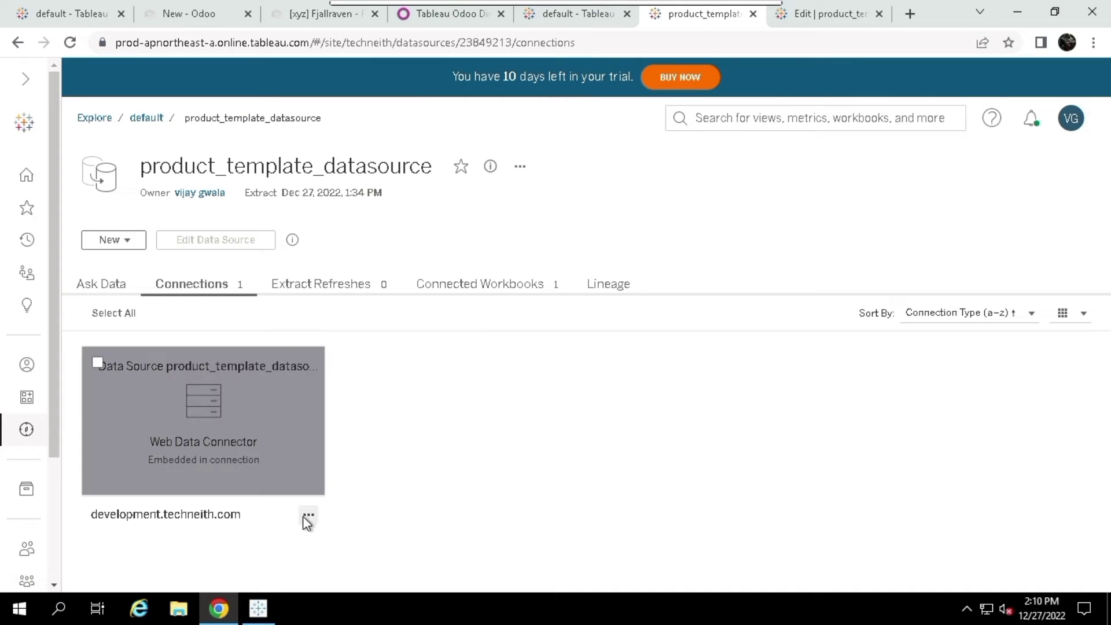
pyautogui.click(306, 516)
pyautogui.click(388, 455)
pyautogui.click(307, 515)
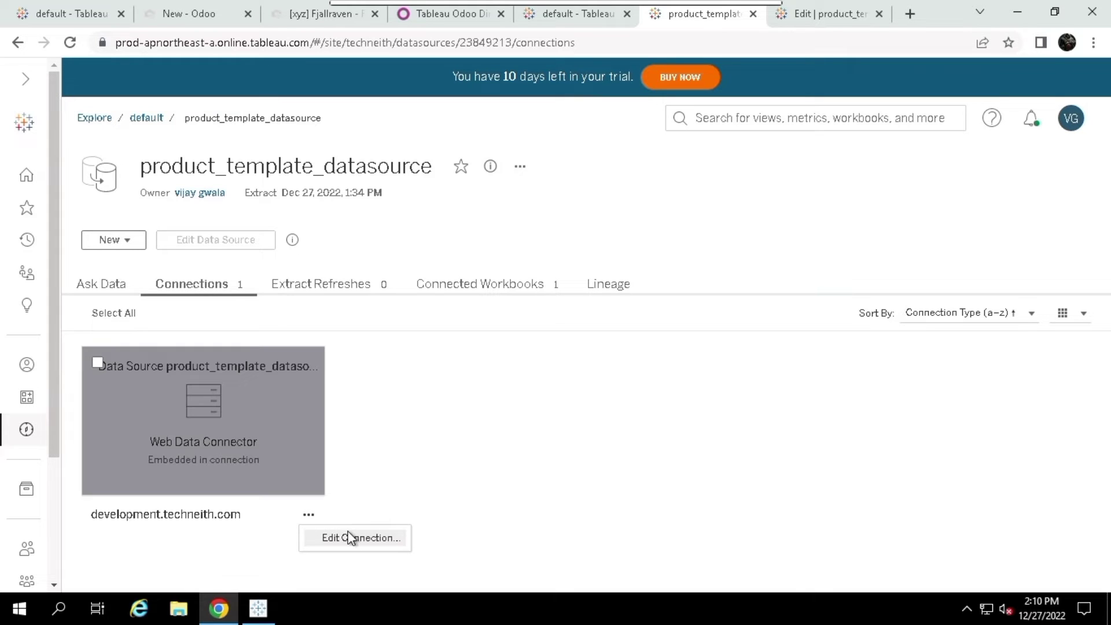
pyautogui.click(351, 539)
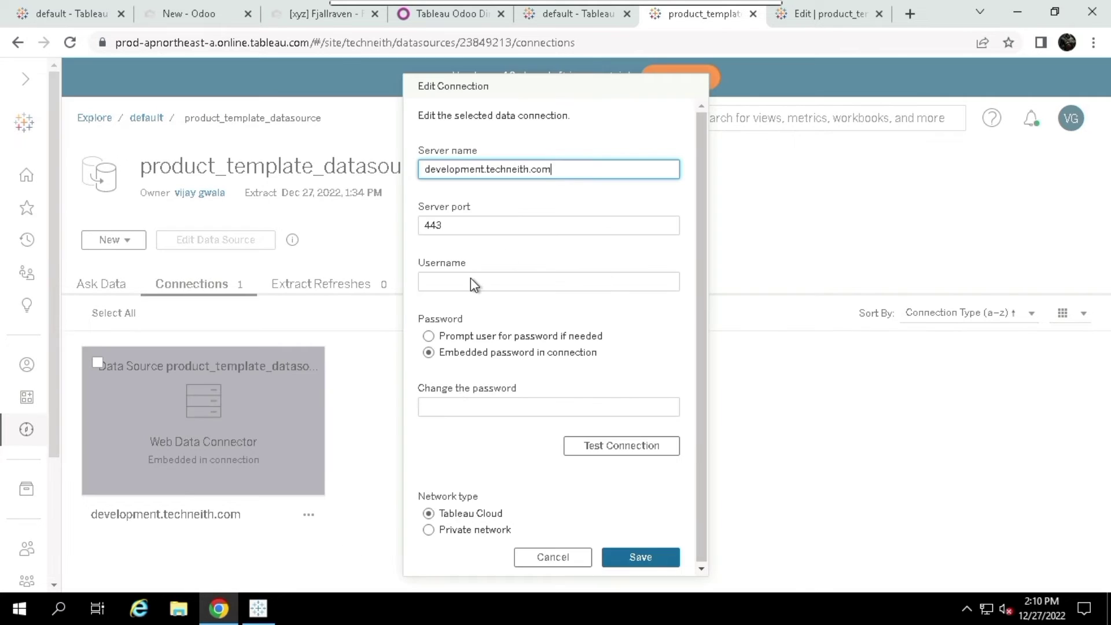
# Enter the Odoo login e-mail and password as embedded credentials and save the connection
pyautogui.click(471, 282)
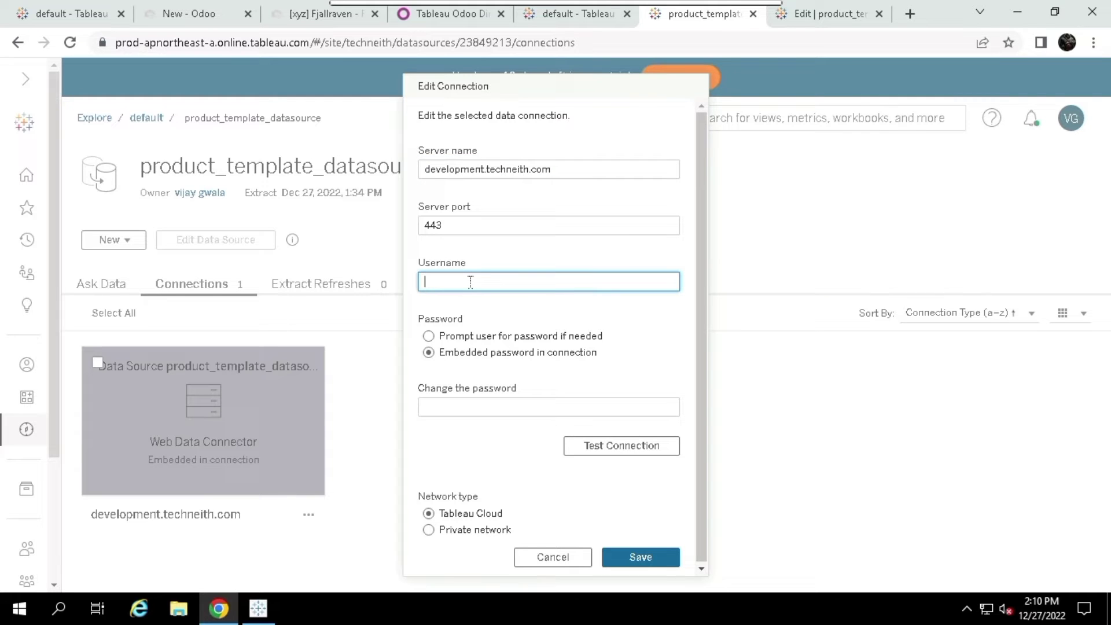
pyautogui.click(448, 404)
pyautogui.write('•••••••••')
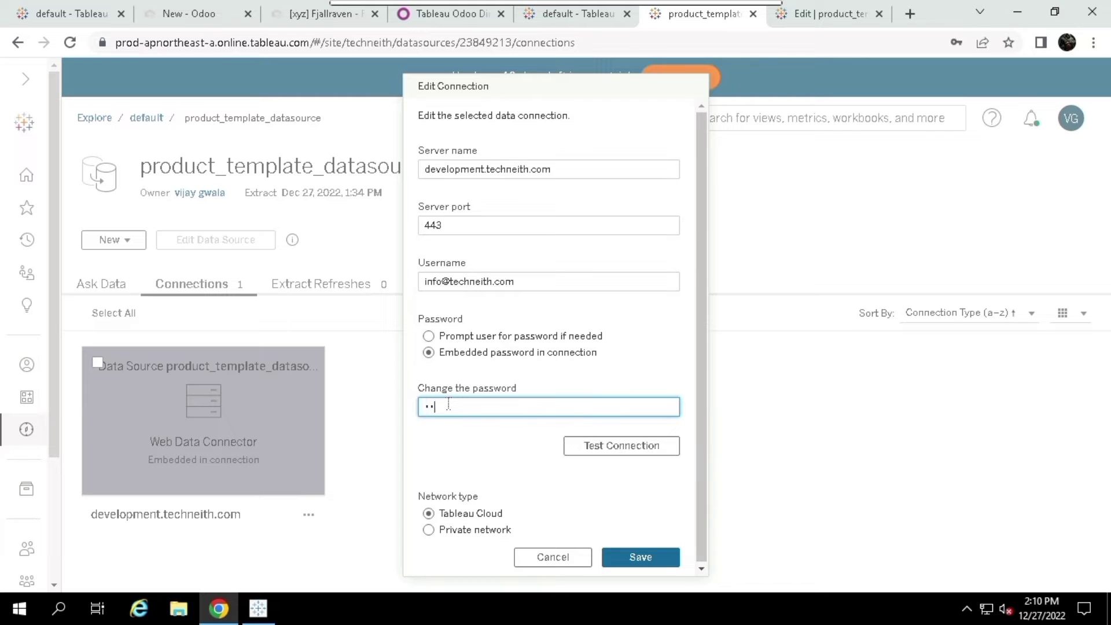
pyautogui.write('•')
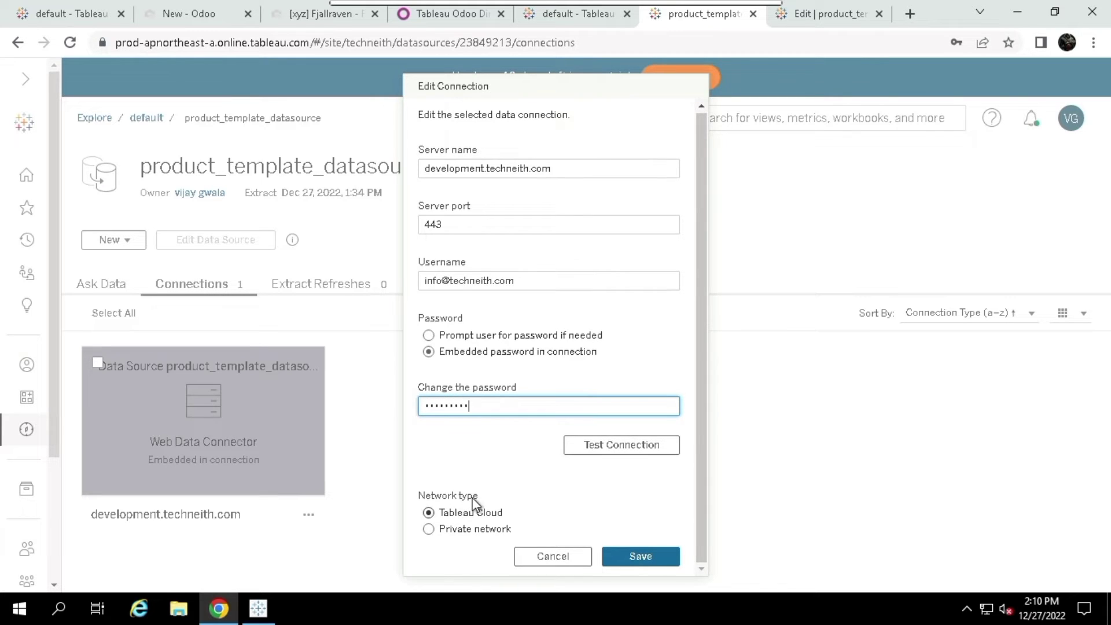
pyautogui.click(459, 527)
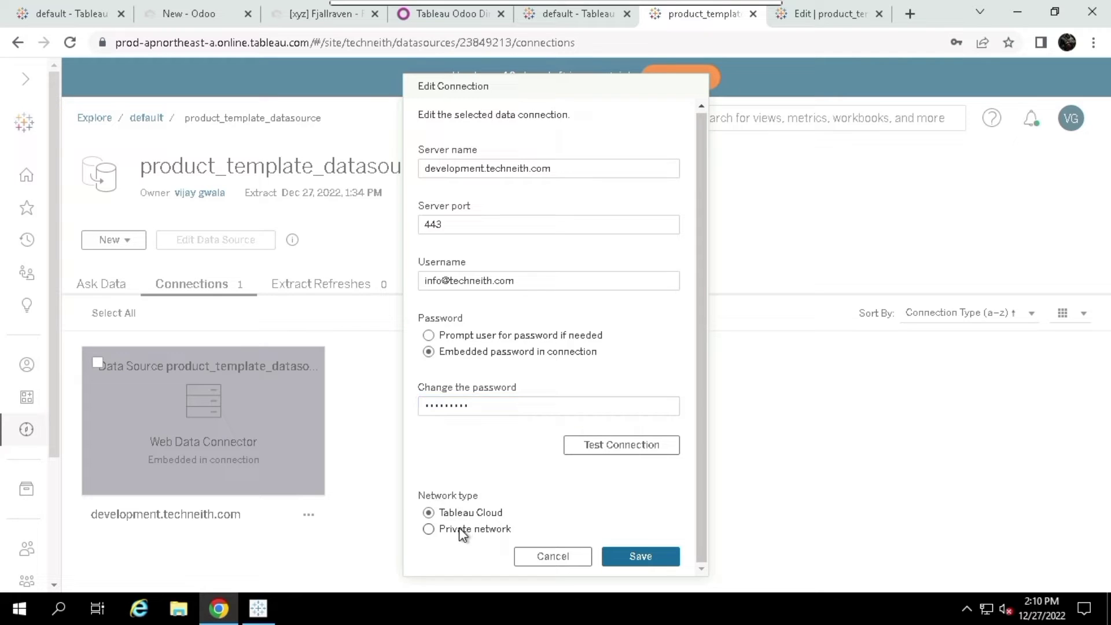
pyautogui.click(632, 556)
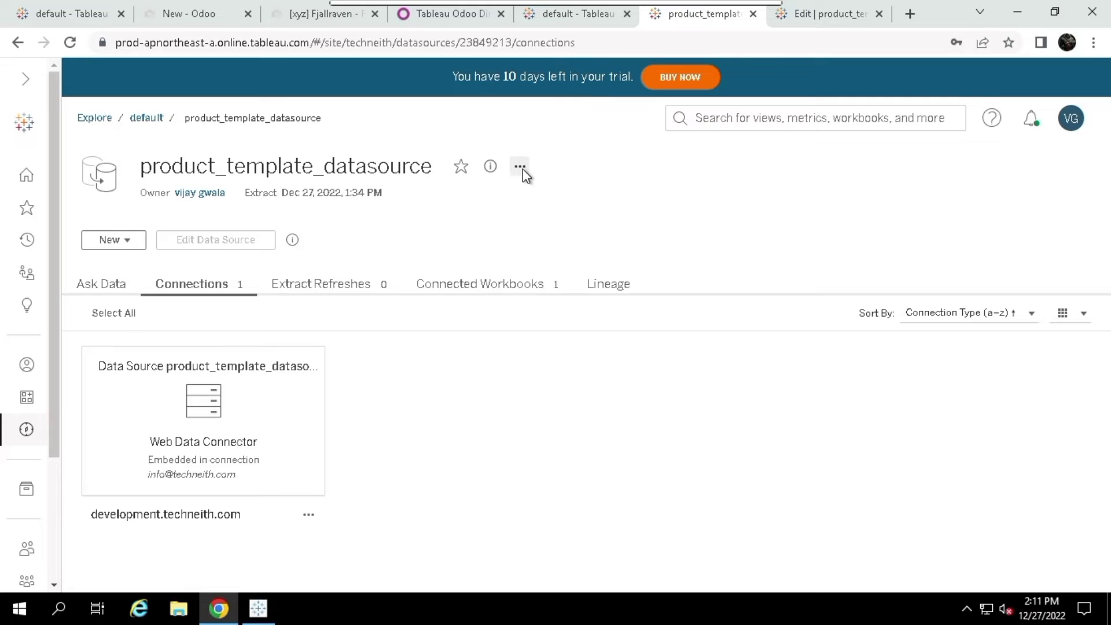
pyautogui.click(520, 167)
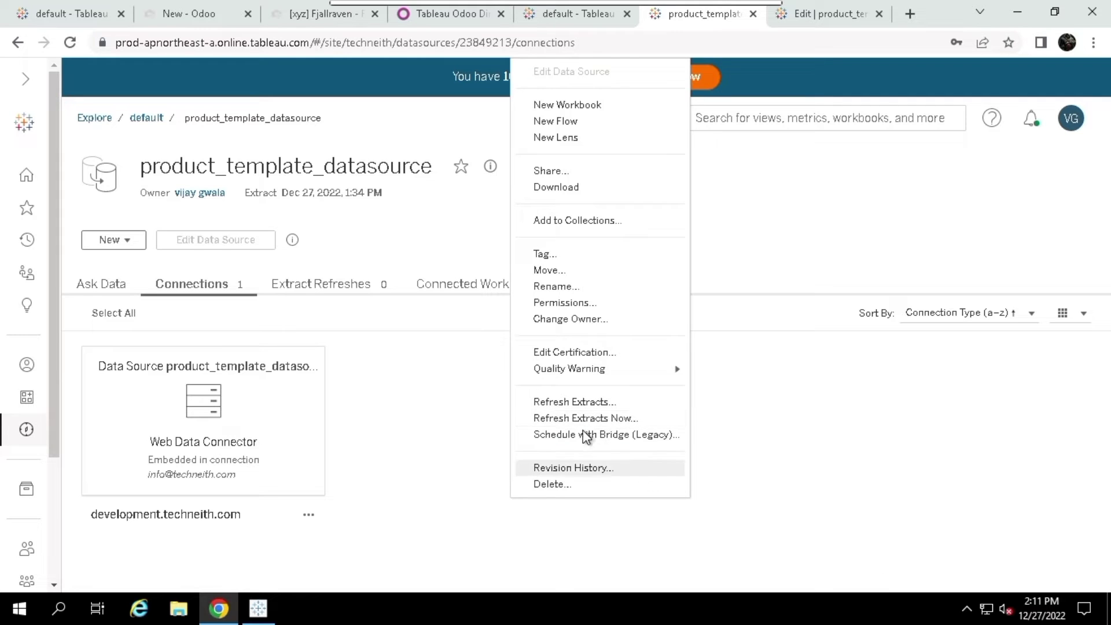
pyautogui.click(452, 429)
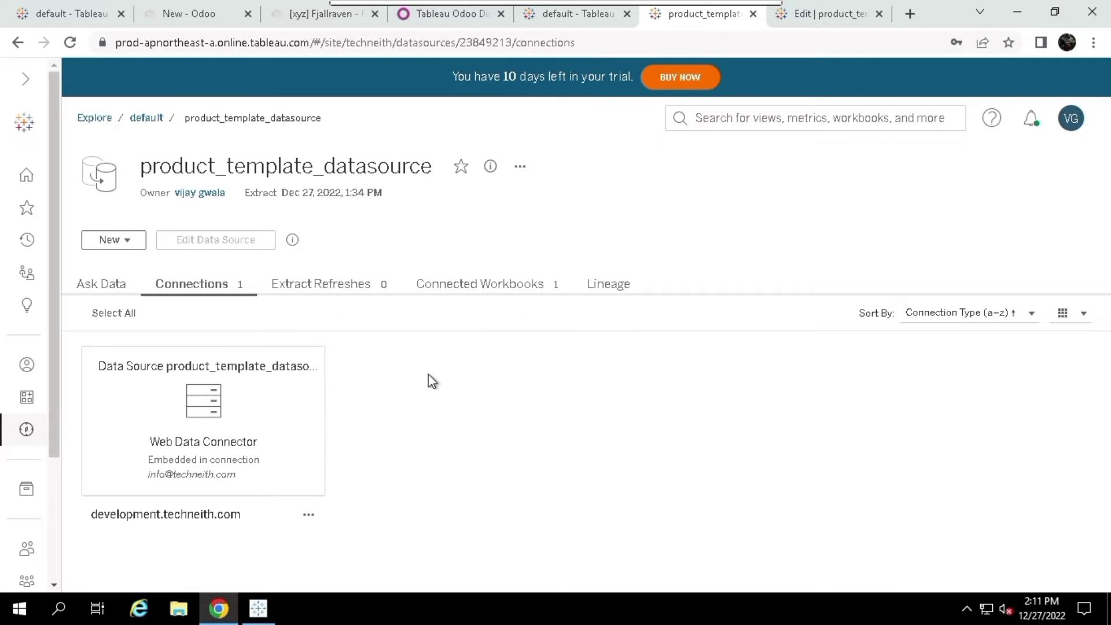
# In Odoo, go to the Products list and open the first product's form
pyautogui.click(311, 16)
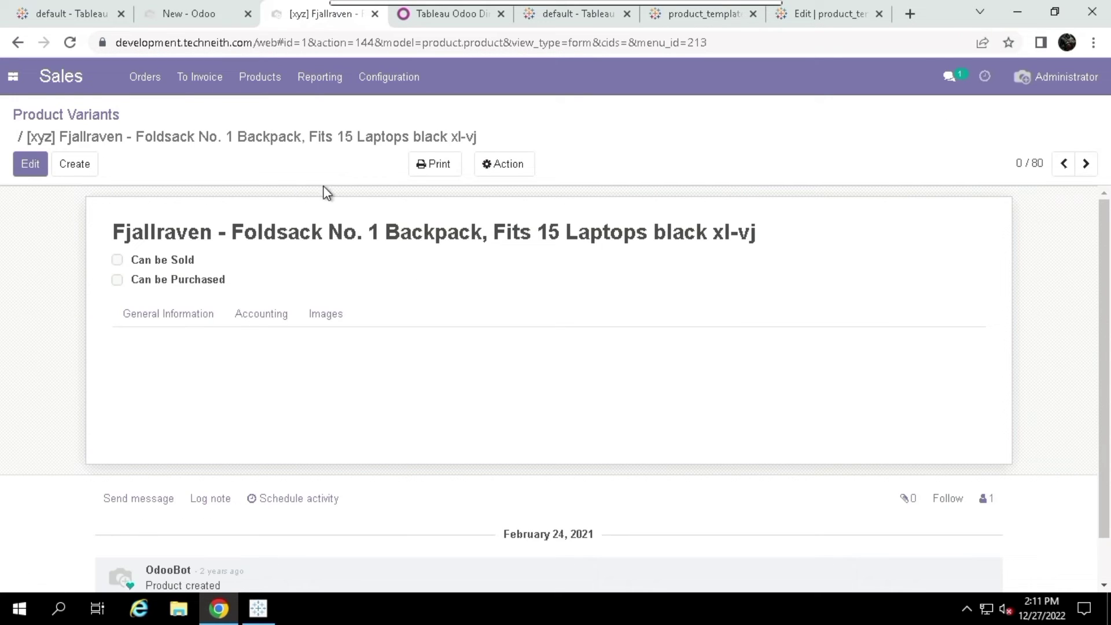
pyautogui.click(258, 81)
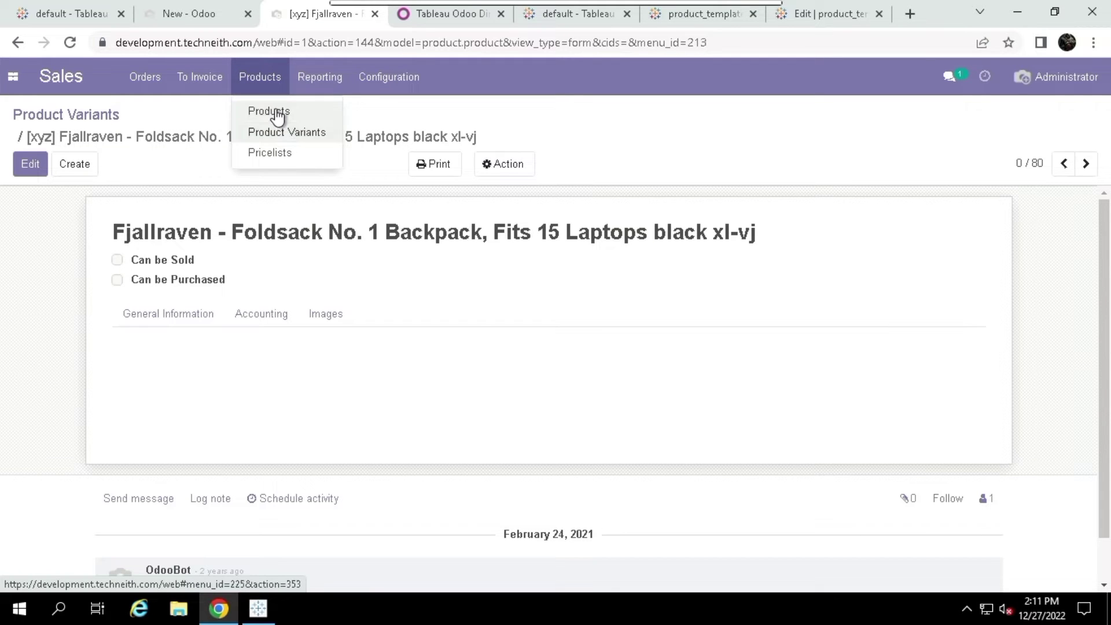
pyautogui.click(278, 116)
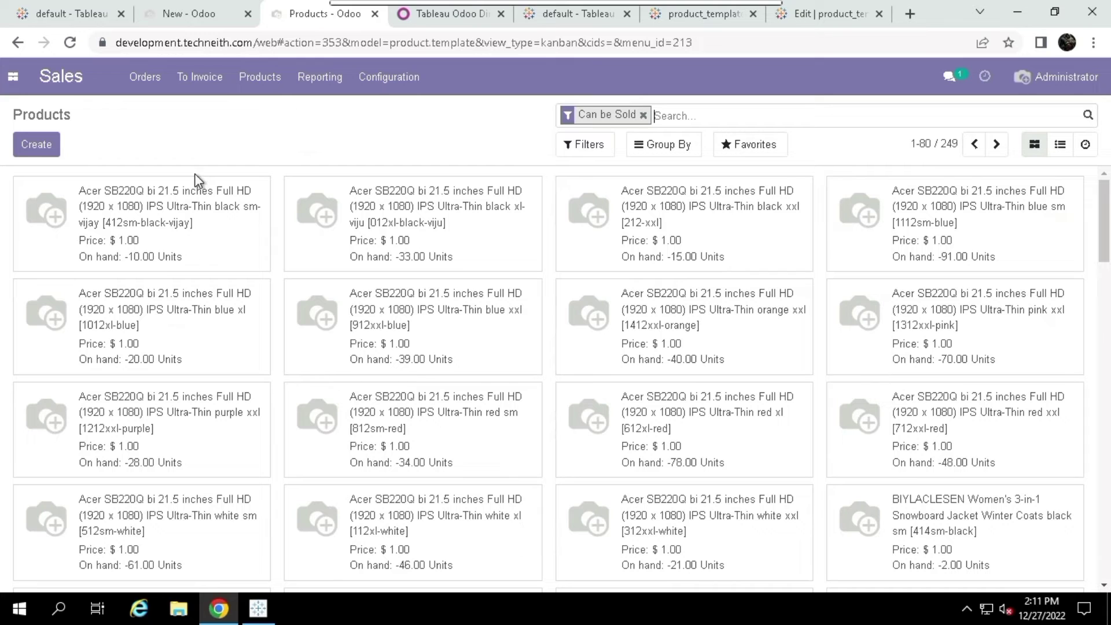
pyautogui.click(213, 190)
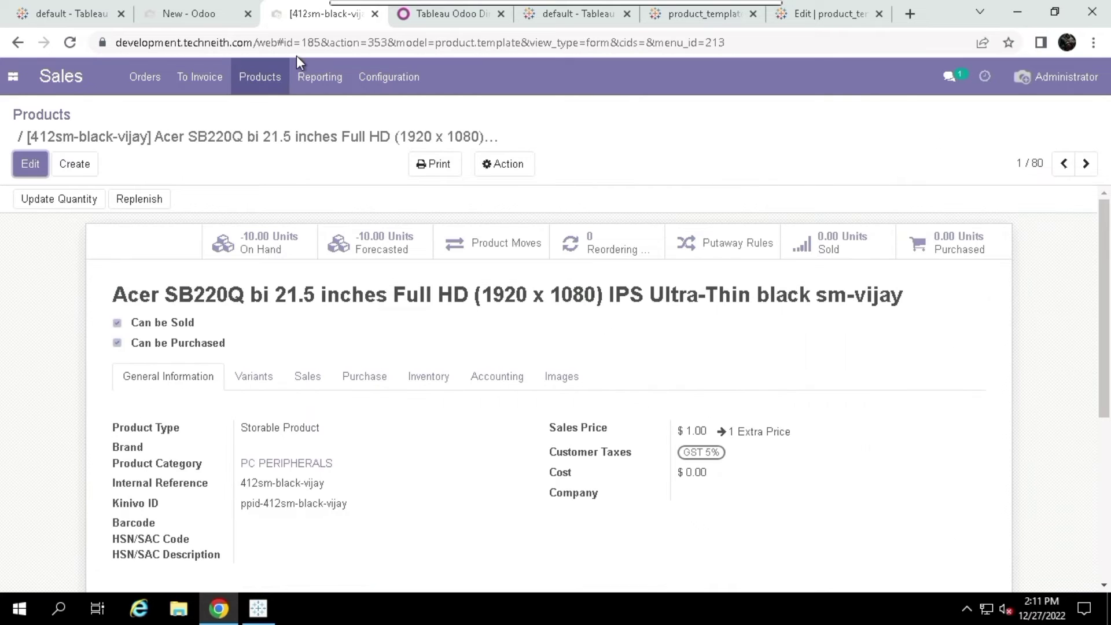
# Load product template id 1 via the URL and edit it, starting at Internal Reference
pyautogui.doubleClick(317, 42)
pyautogui.write('1')
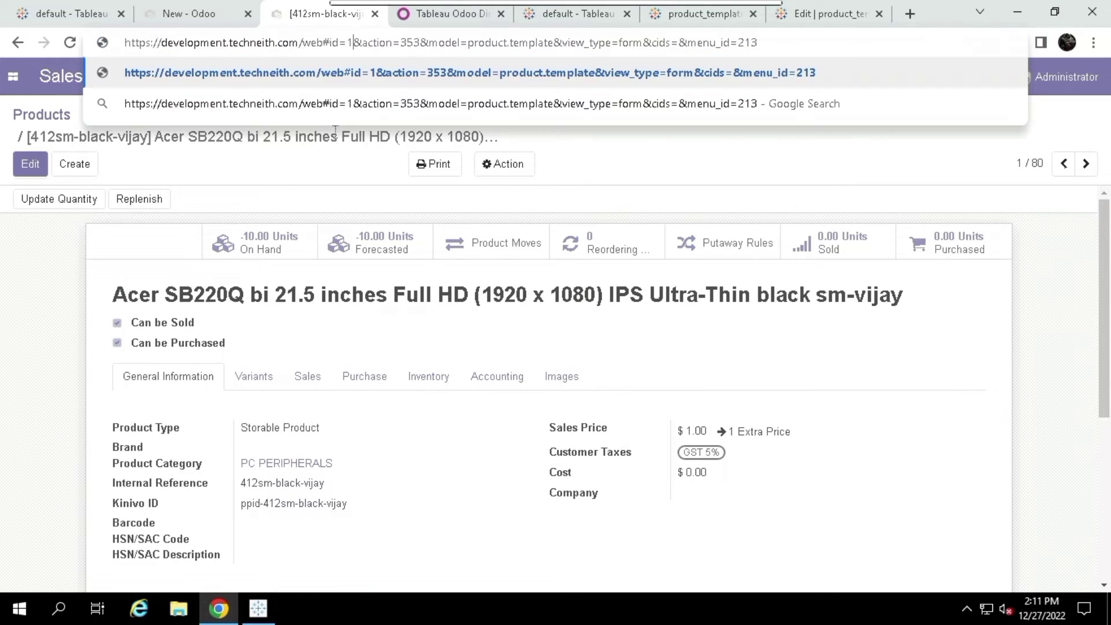
pyautogui.press('Return')
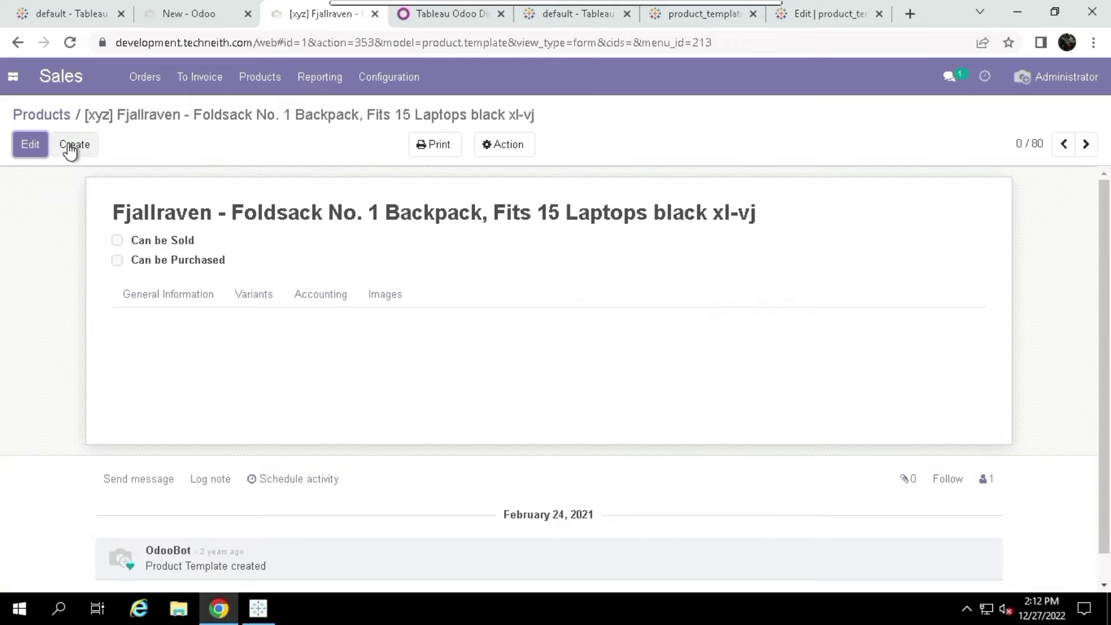
pyautogui.click(20, 151)
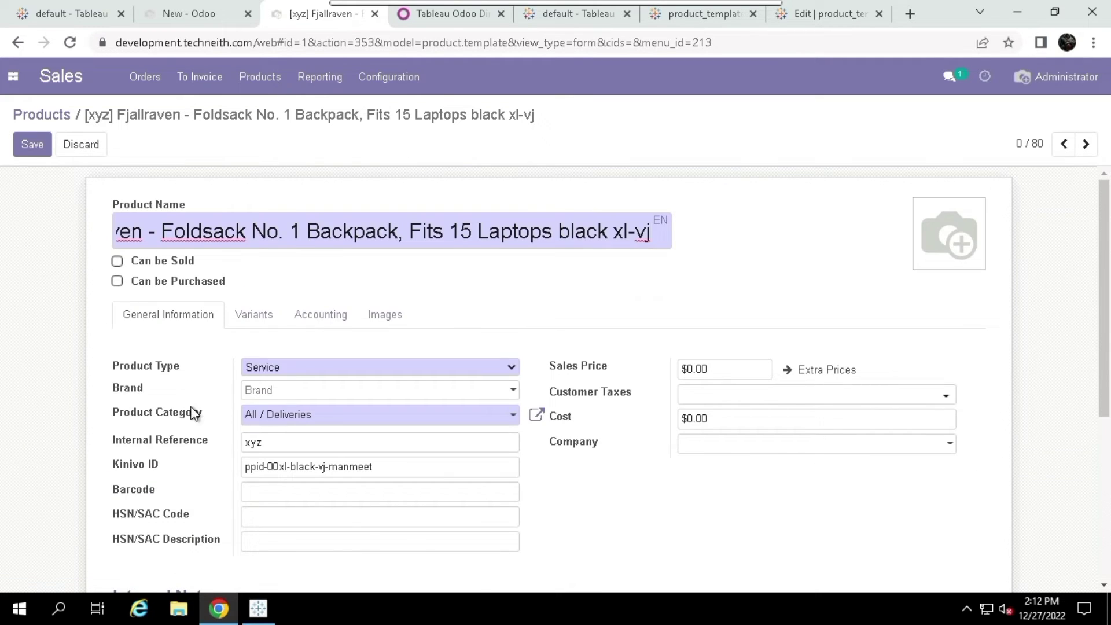
pyautogui.click(274, 439)
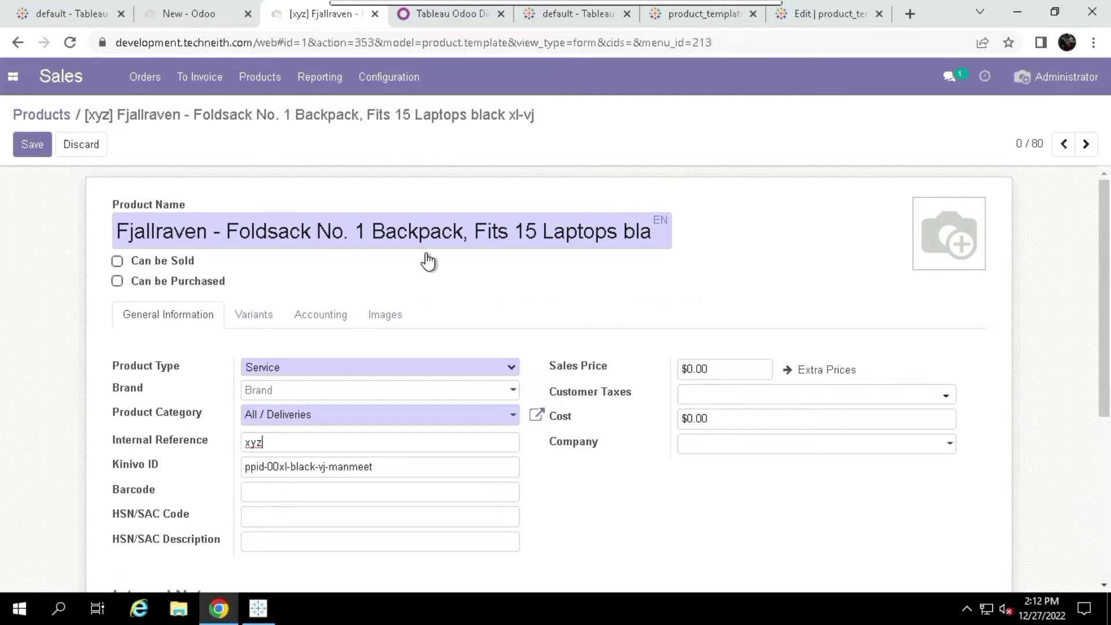
# From the data source's Connected Workbooks, open product_template_demo's Sheet 1 showing Id 1 with code xyz
pyautogui.click(715, 18)
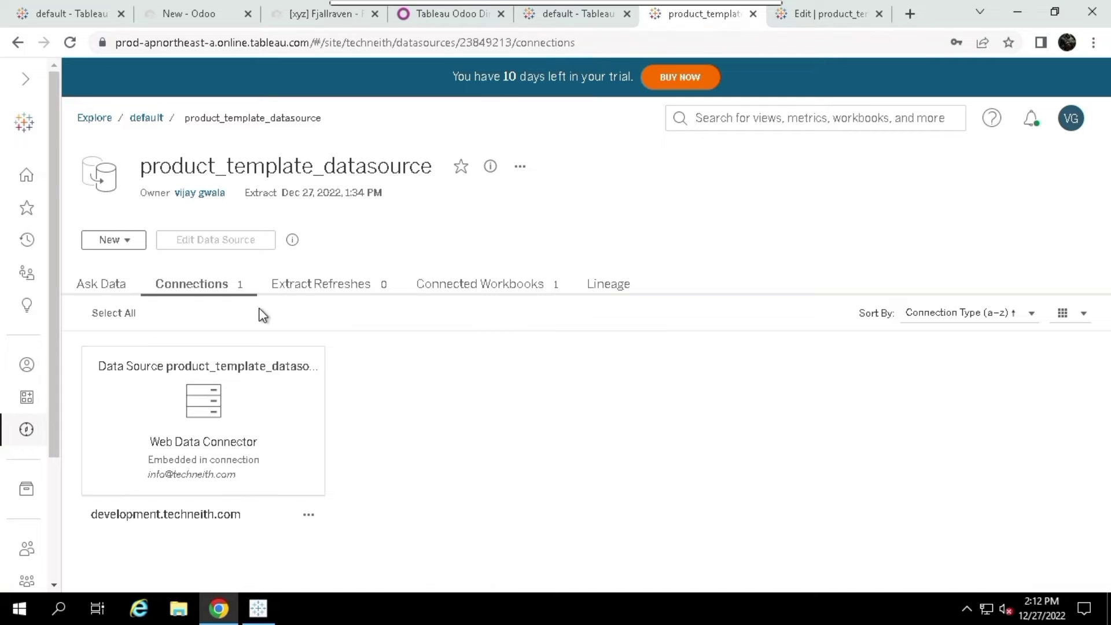
pyautogui.click(453, 287)
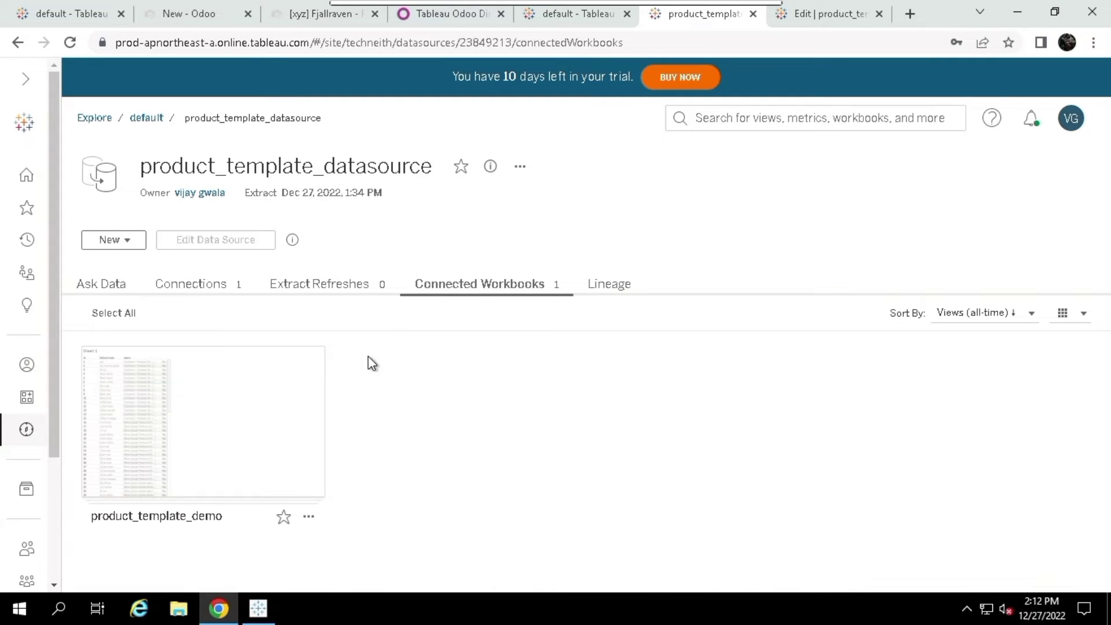
pyautogui.click(254, 403)
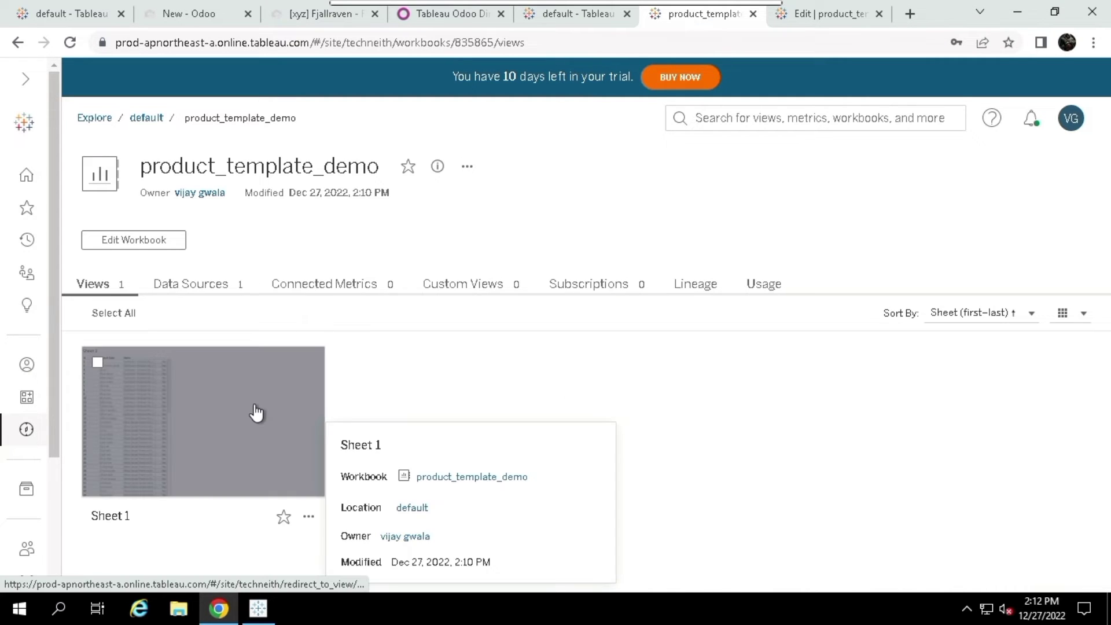
pyautogui.click(256, 411)
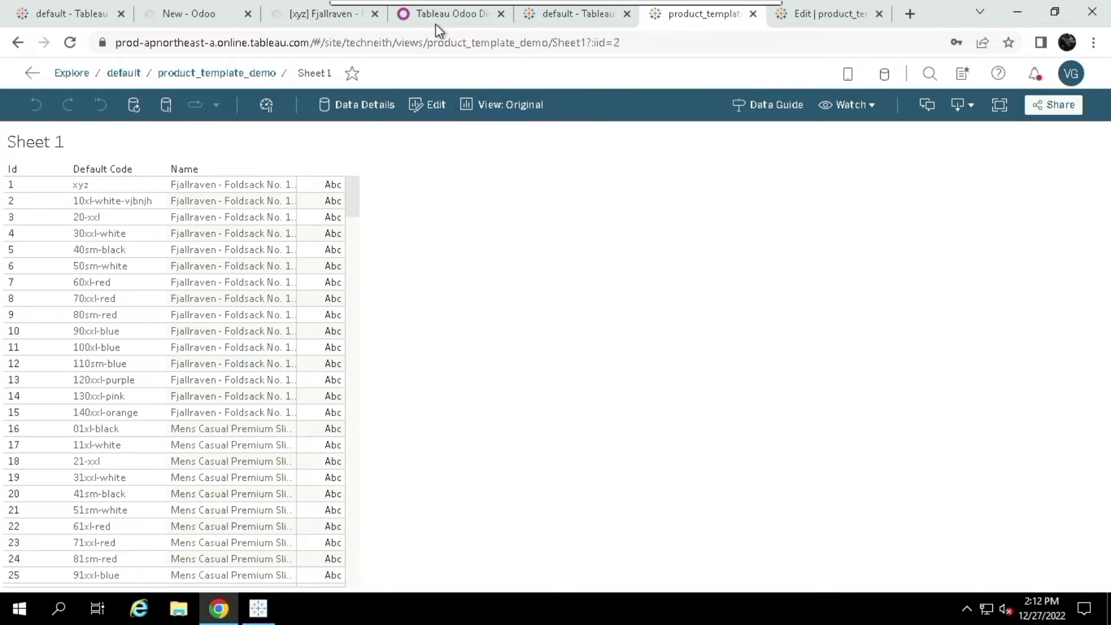
# Change the Odoo product's name to 'product A' and save the record
pyautogui.click(318, 13)
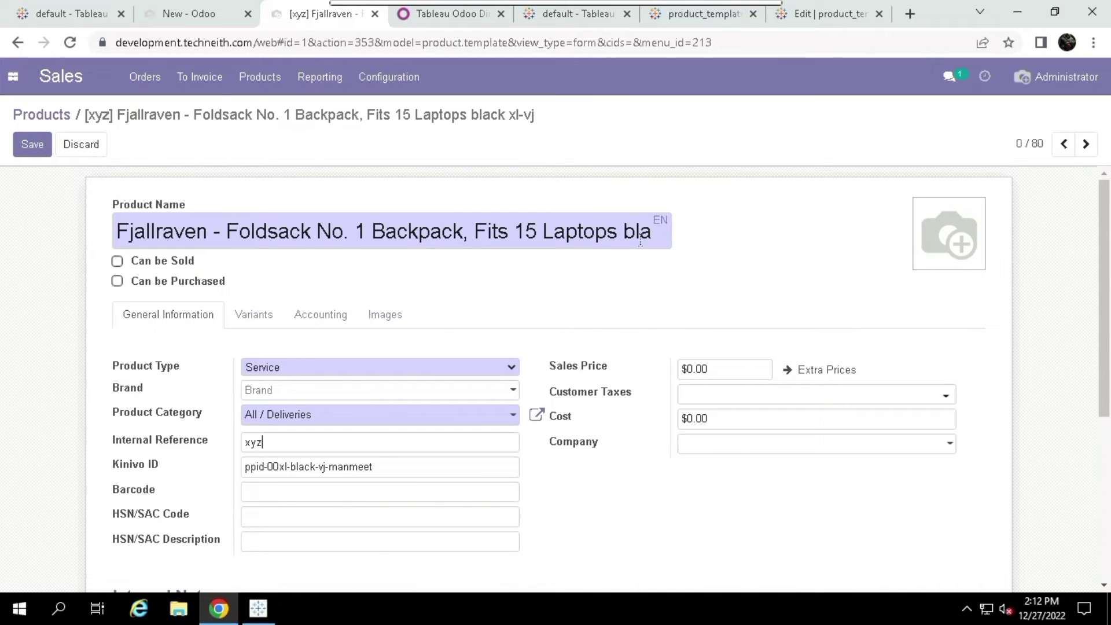
pyautogui.press('End')
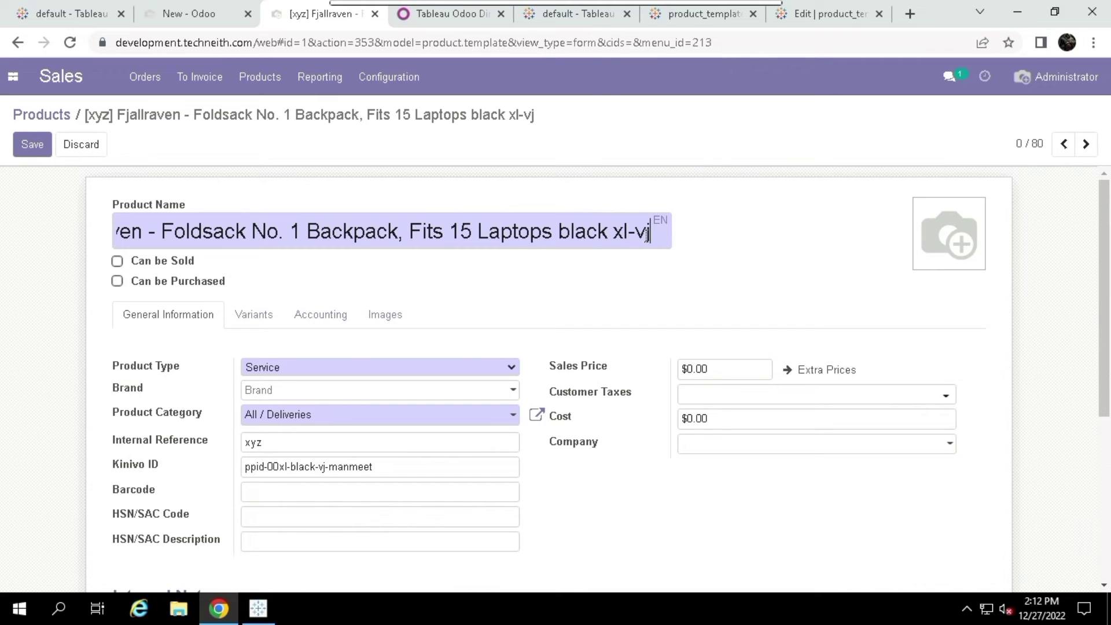
pyautogui.press('BackSpace')
pyautogui.press('BackSpace')
pyautogui.press('BackSpace')
pyautogui.press('BackSpace')
pyautogui.press('BackSpace')
pyautogui.press('BackSpace')
pyautogui.press('BackSpace')
pyautogui.press('BackSpace')
pyautogui.press('BackSpace')
pyautogui.press('BackSpace')
pyautogui.press('BackSpace')
pyautogui.press('BackSpace')
pyautogui.press('BackSpace')
pyautogui.press('BackSpace')
pyautogui.press('BackSpace')
pyautogui.press('BackSpace')
pyautogui.press('BackSpace')
pyautogui.press('BackSpace')
pyautogui.press('BackSpace')
pyautogui.press('BackSpace')
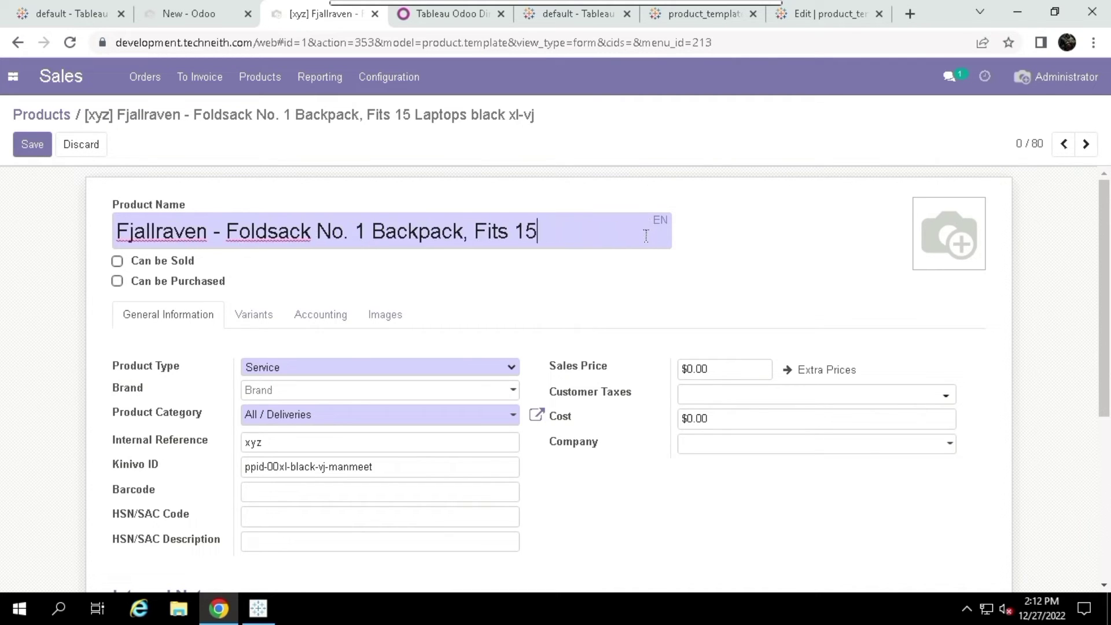
pyautogui.hotkey('ctrl', 'a')
pyautogui.press('BackSpace')
pyautogui.write('product ')
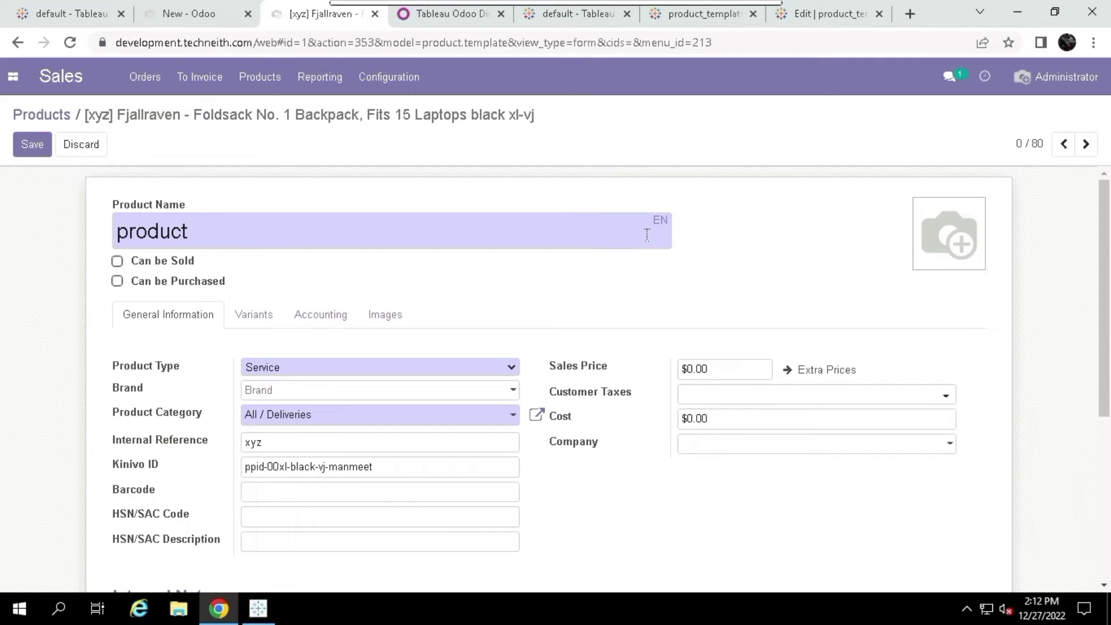
pyautogui.write('A')
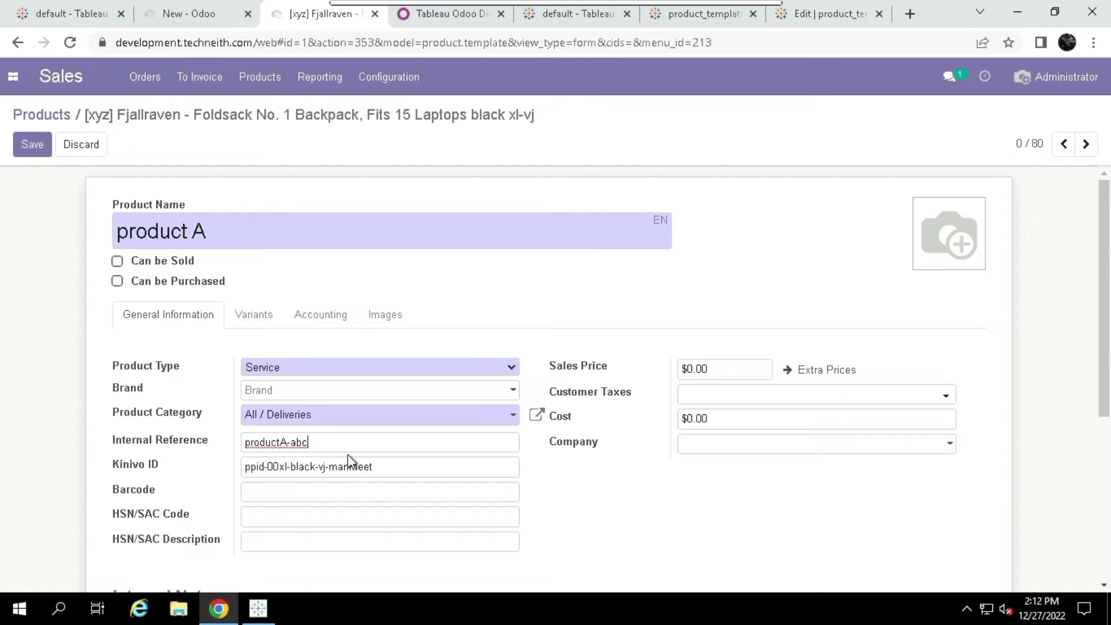
pyautogui.click(36, 153)
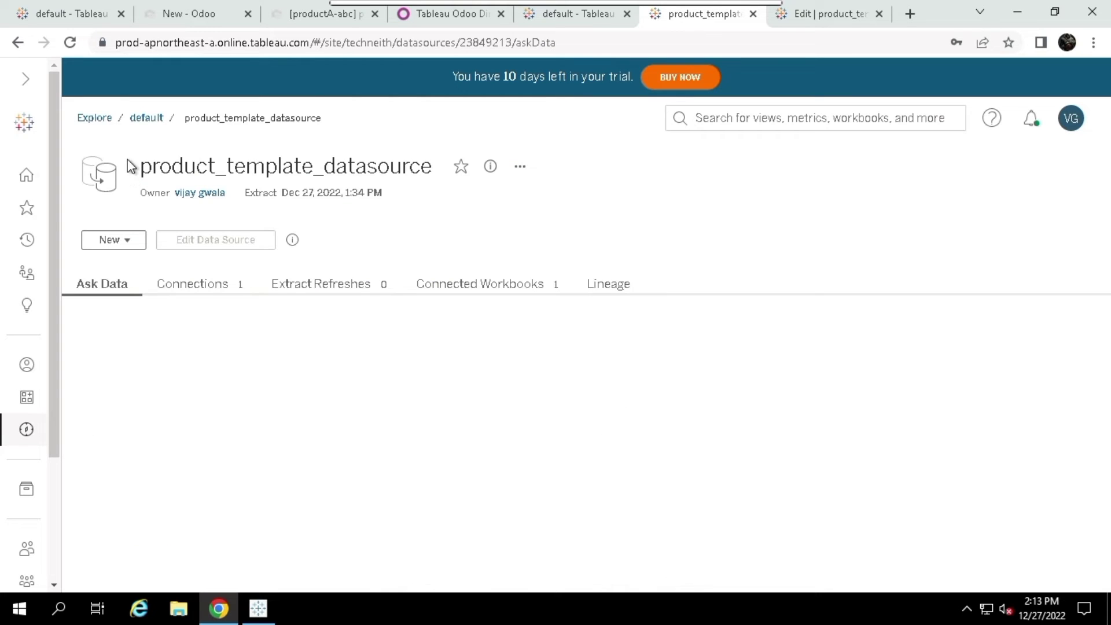
# Queue a full extract refresh of product_template_datasource from the default project
pyautogui.click(145, 120)
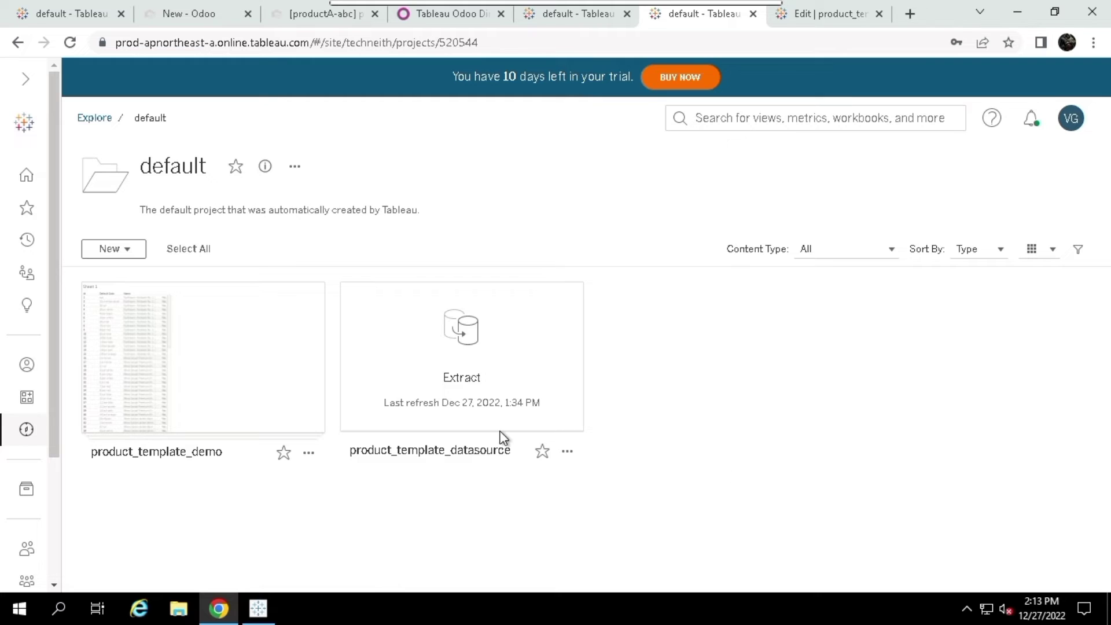
pyautogui.moveTo(399, 416)
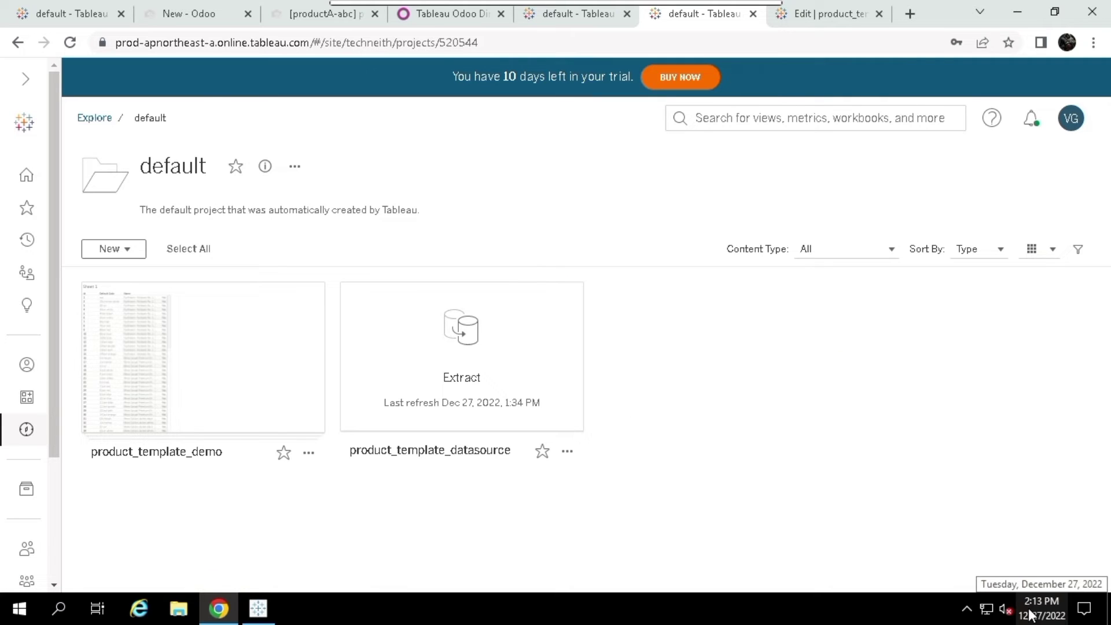
pyautogui.moveTo(464, 419)
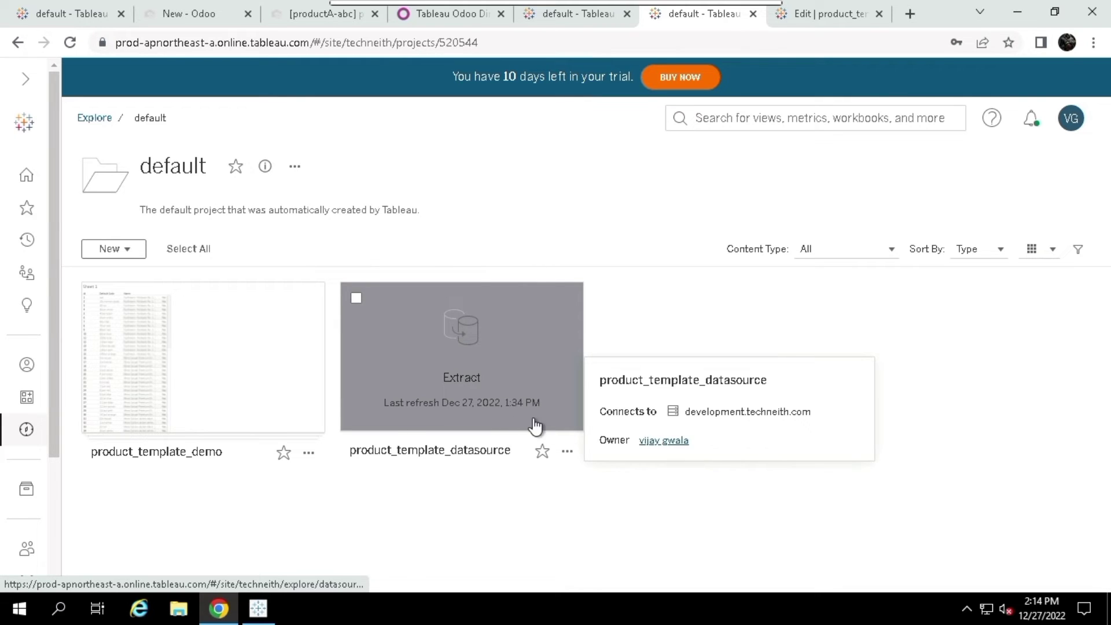
pyautogui.click(567, 450)
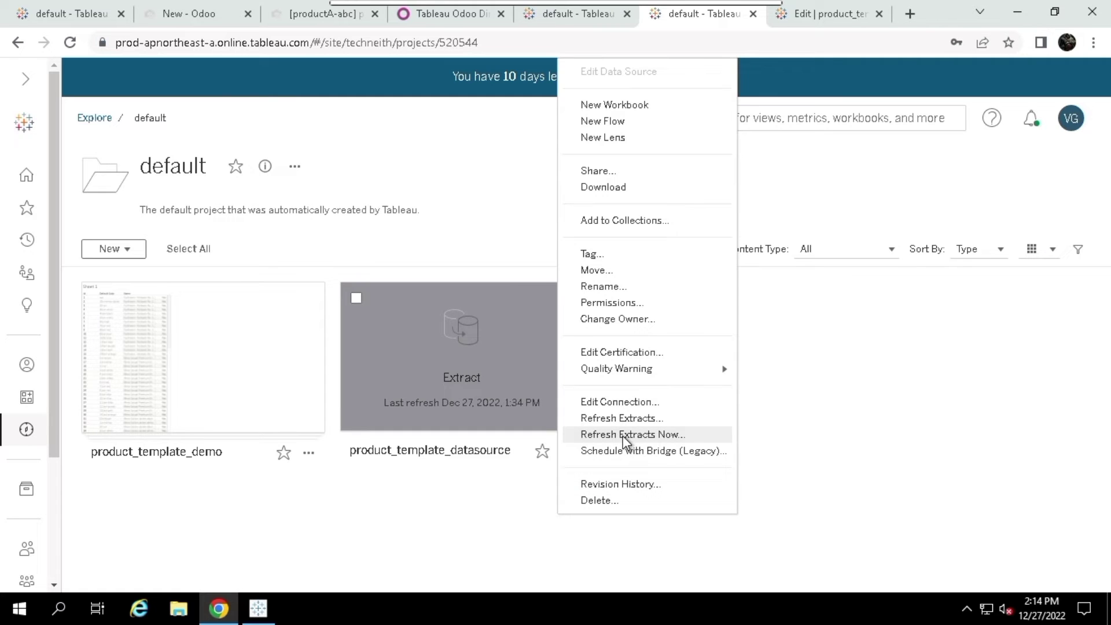
pyautogui.click(624, 435)
pyautogui.scroll(-1, 633, 360)
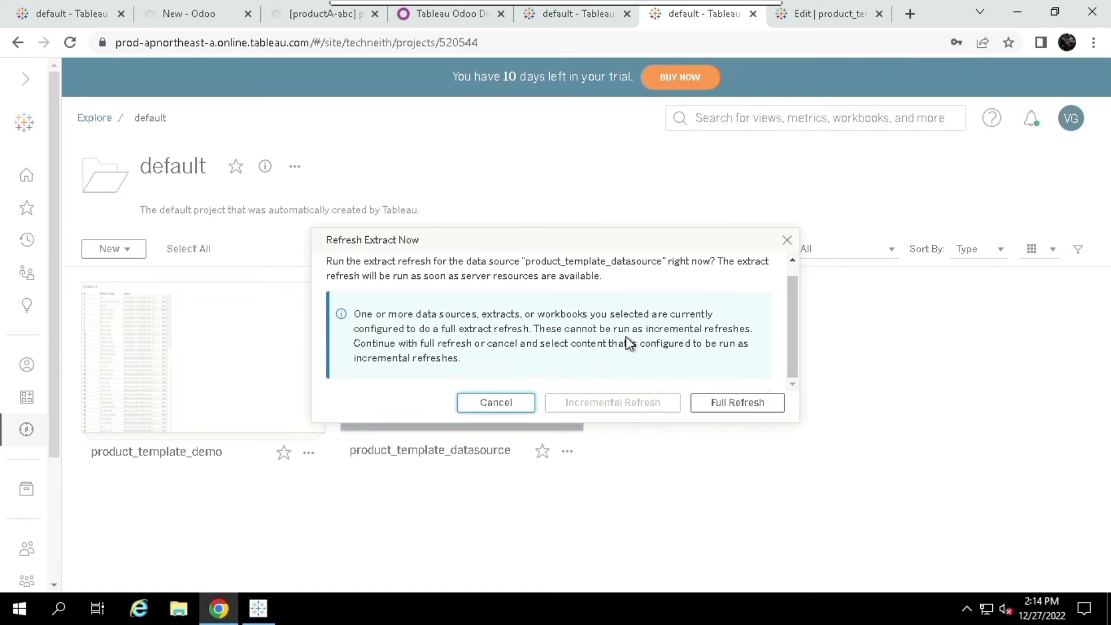
pyautogui.click(741, 408)
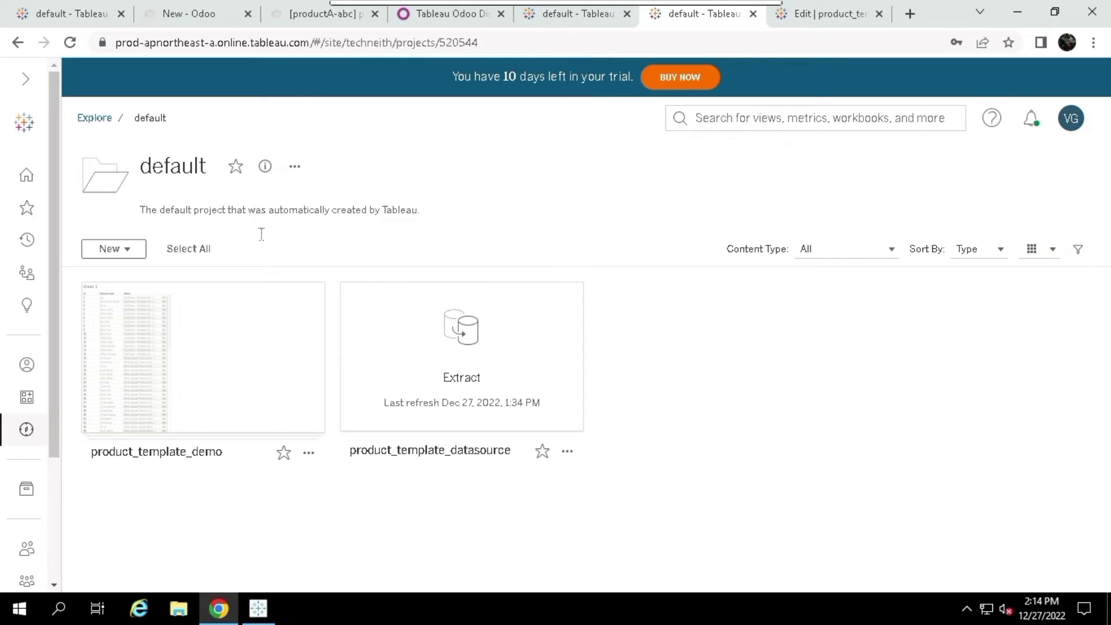
# Reload the page, check Sheet 1 of product_template_demo for product A, and return to default
pyautogui.click(71, 50)
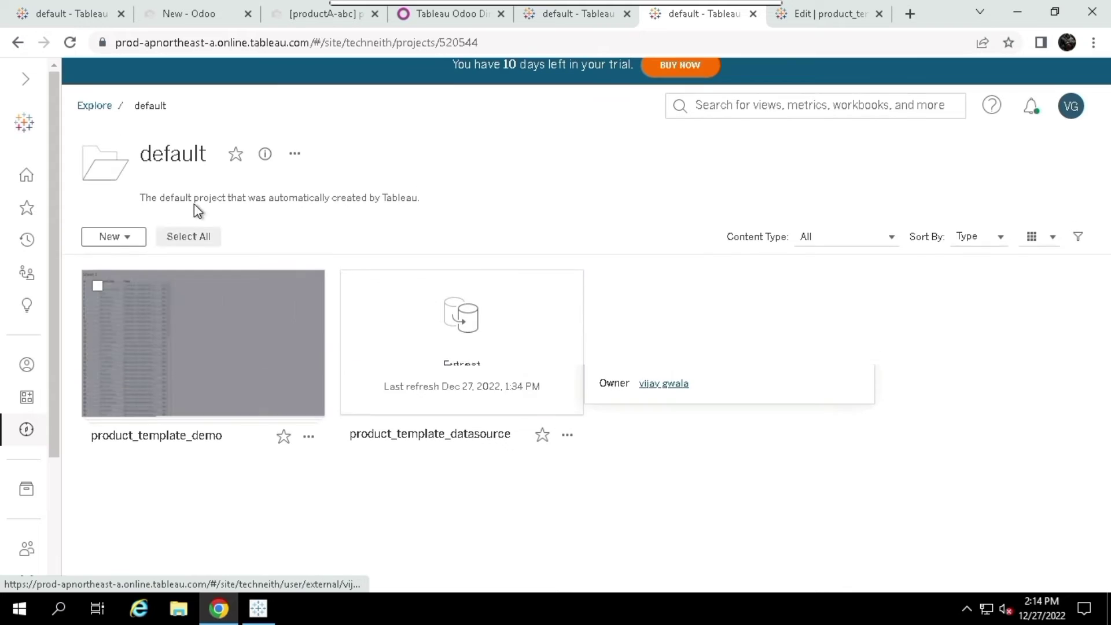
pyautogui.click(69, 43)
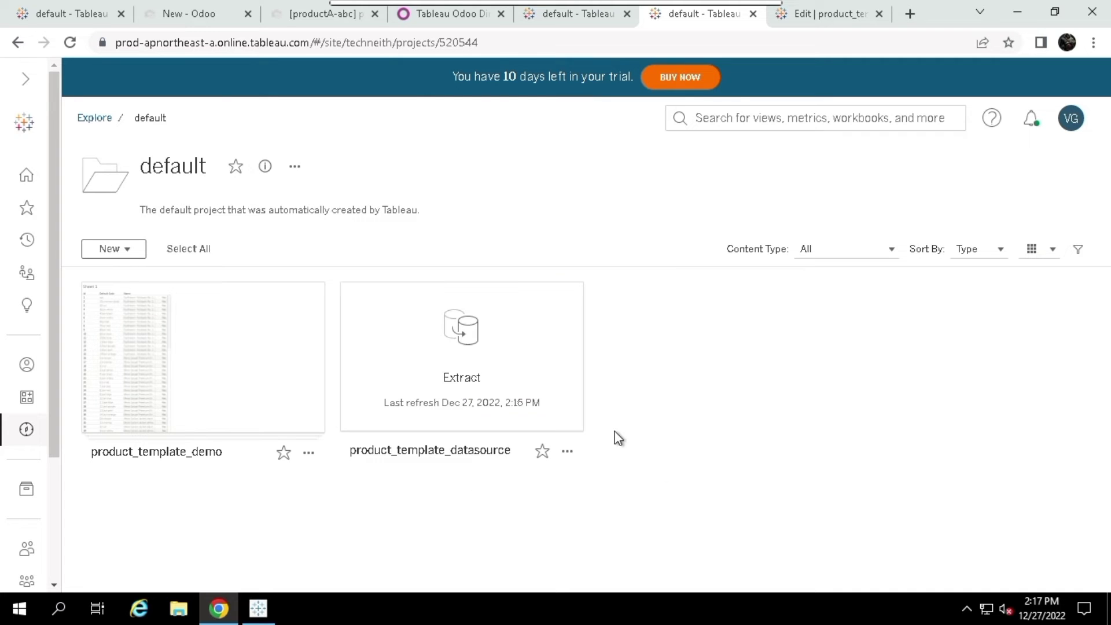
pyautogui.click(232, 387)
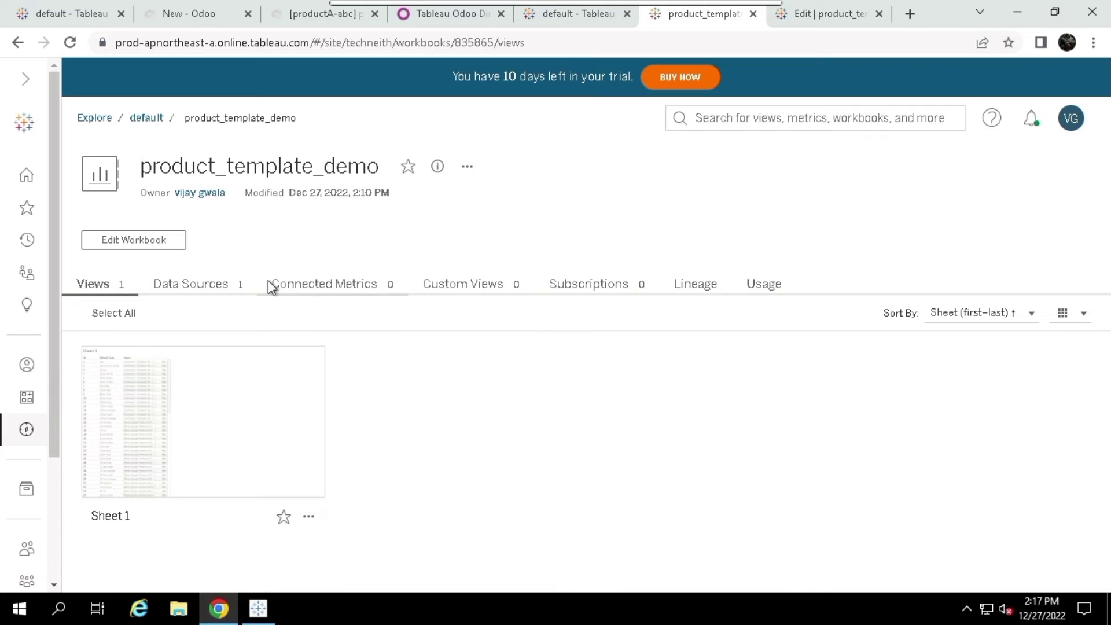
pyautogui.click(185, 391)
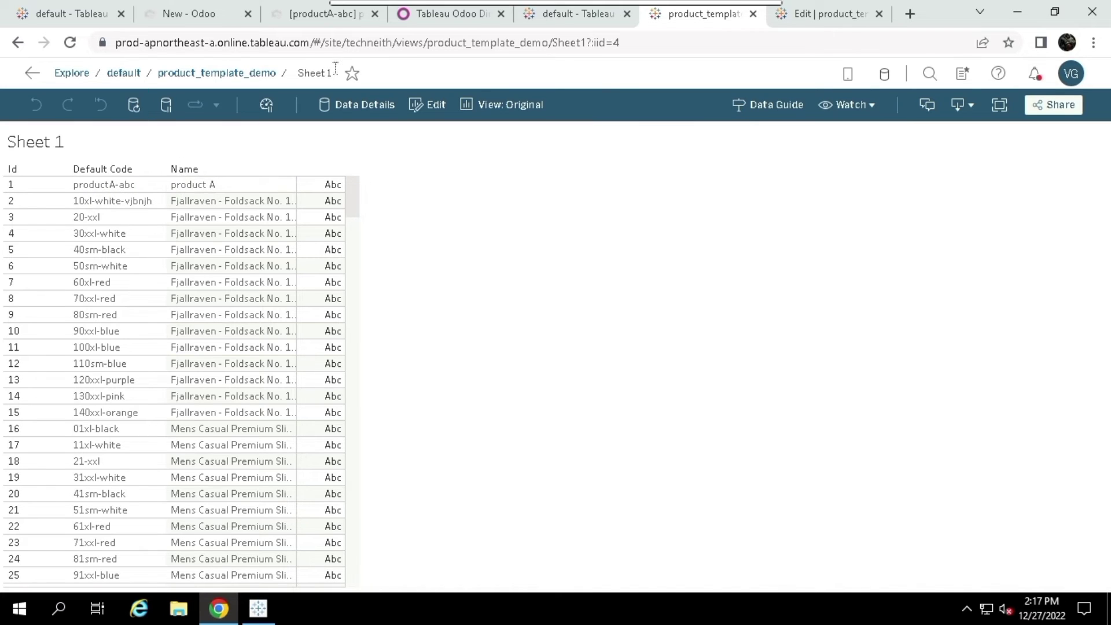
pyautogui.click(127, 72)
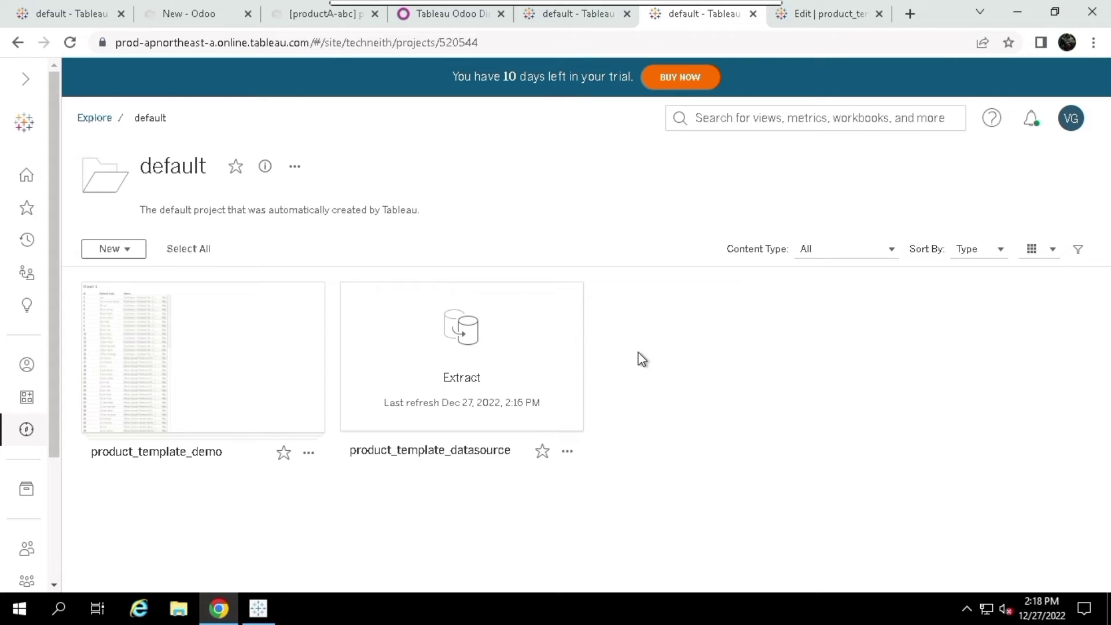
pyautogui.click(966, 608)
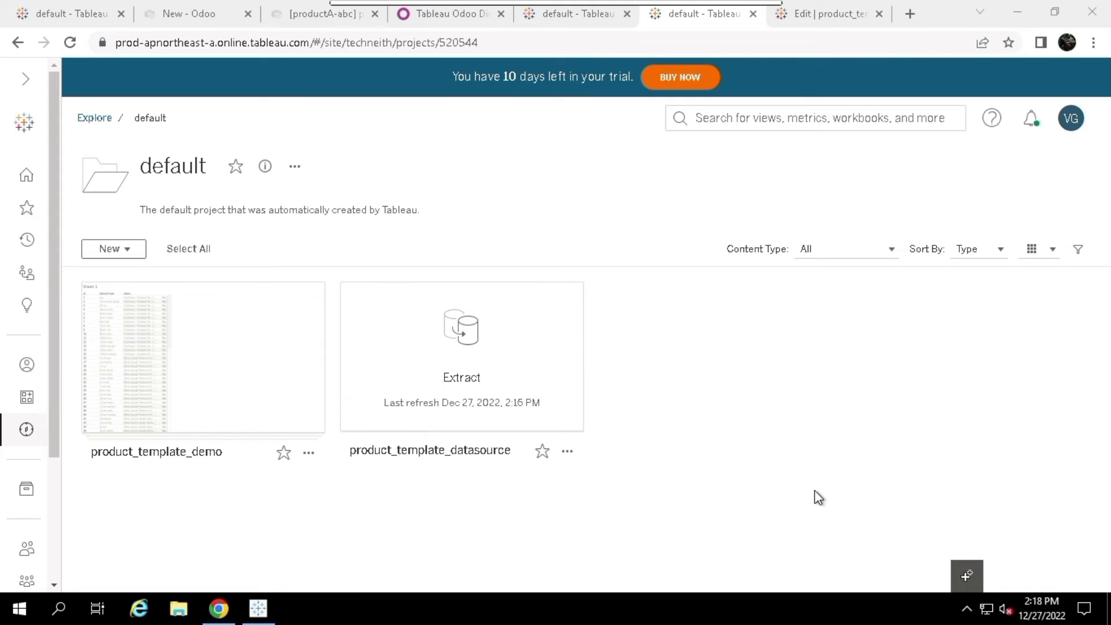
pyautogui.moveTo(549, 428)
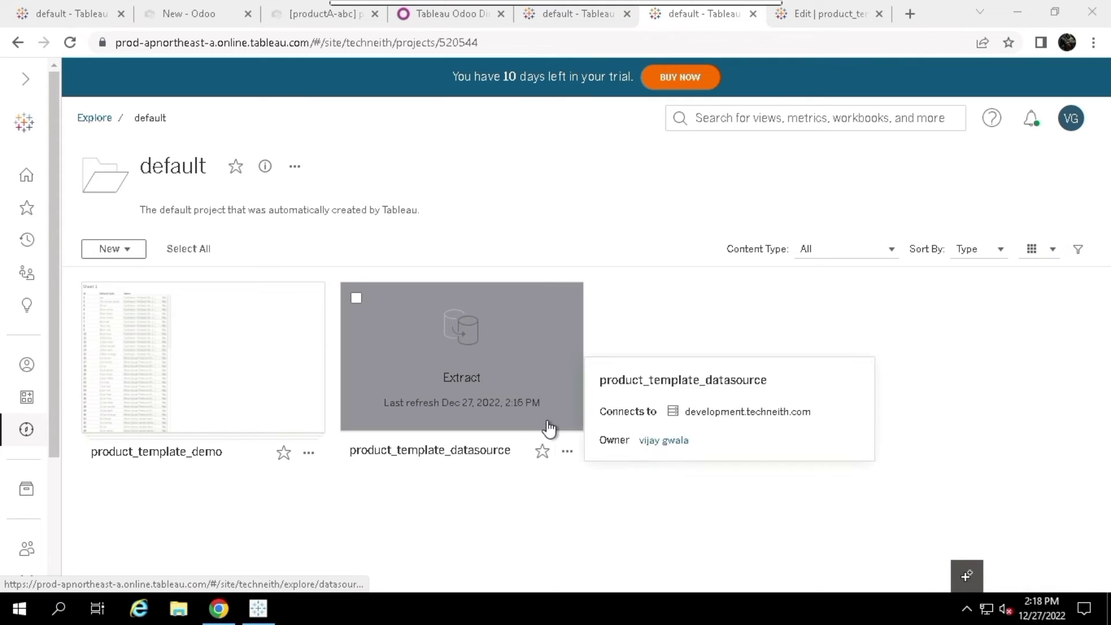
# Start a Bridge refresh schedule for product_template_datasource using the EC2AMAZ-08MUT75 client
pyautogui.click(567, 452)
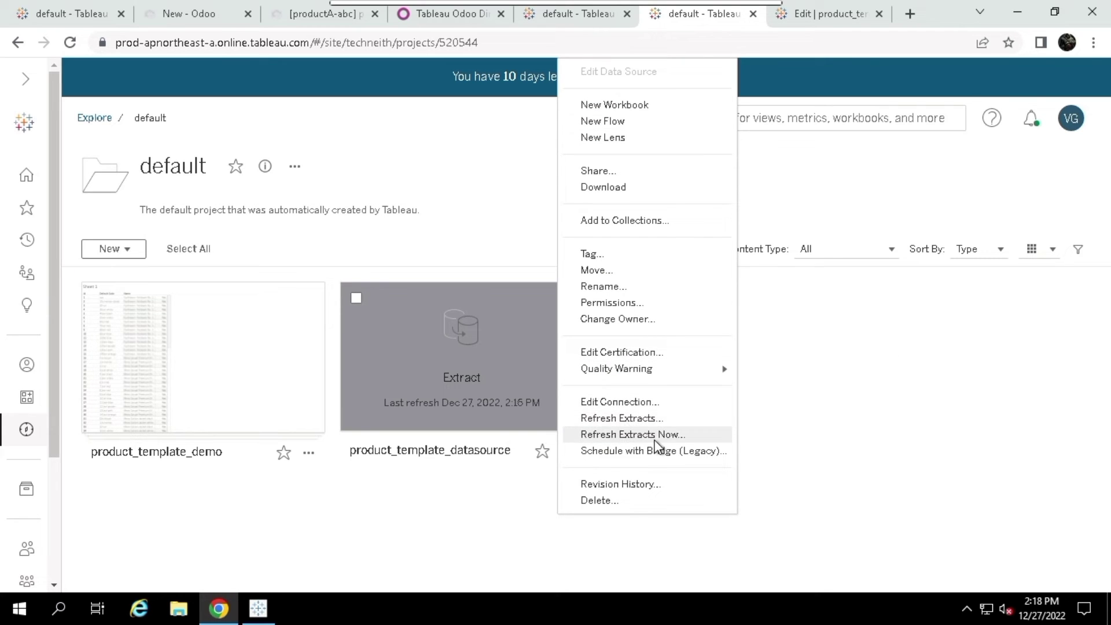
pyautogui.click(601, 457)
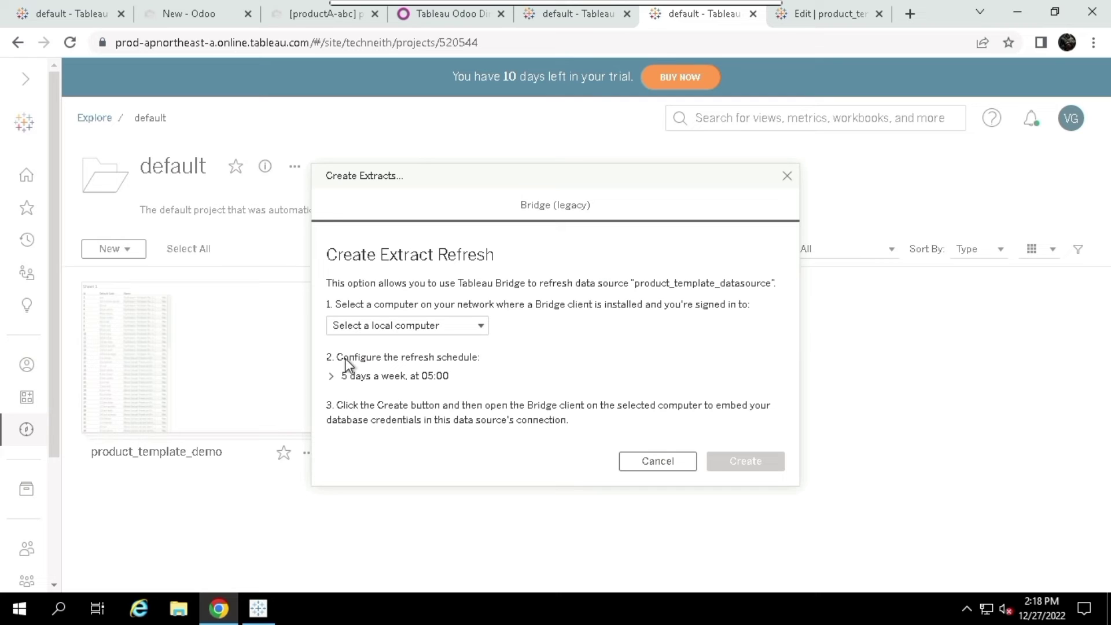
pyautogui.click(409, 326)
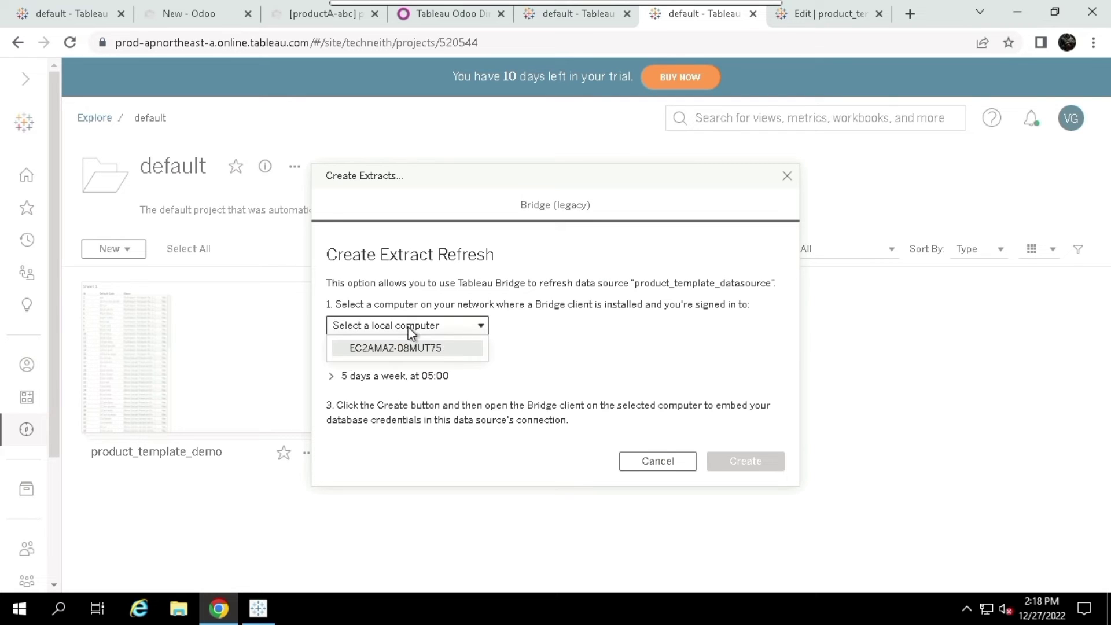
pyautogui.click(410, 348)
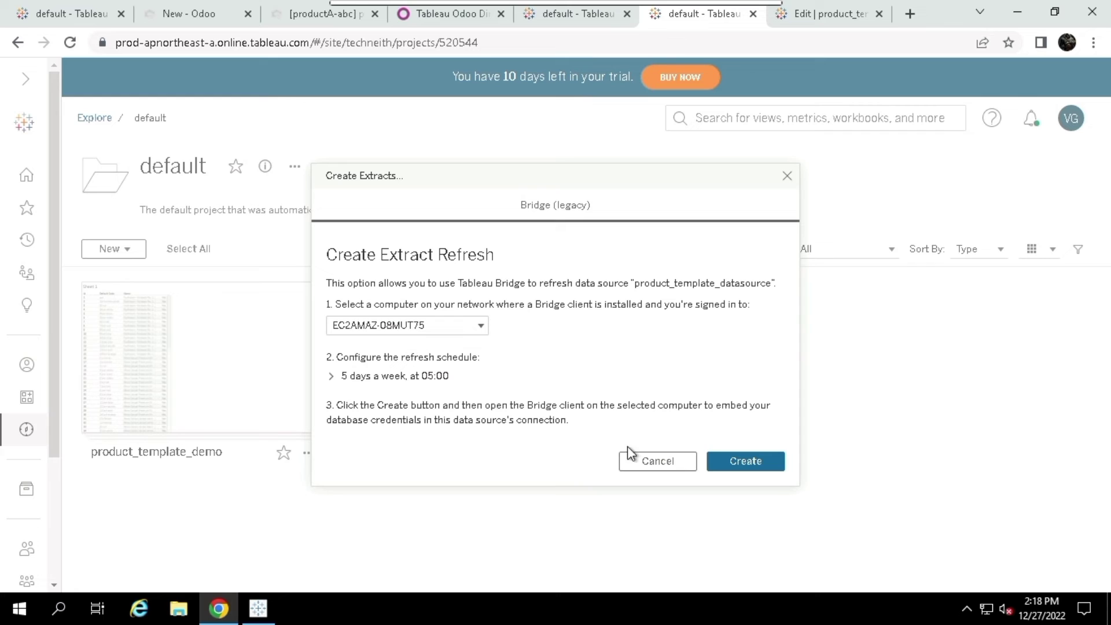
pyautogui.click(966, 609)
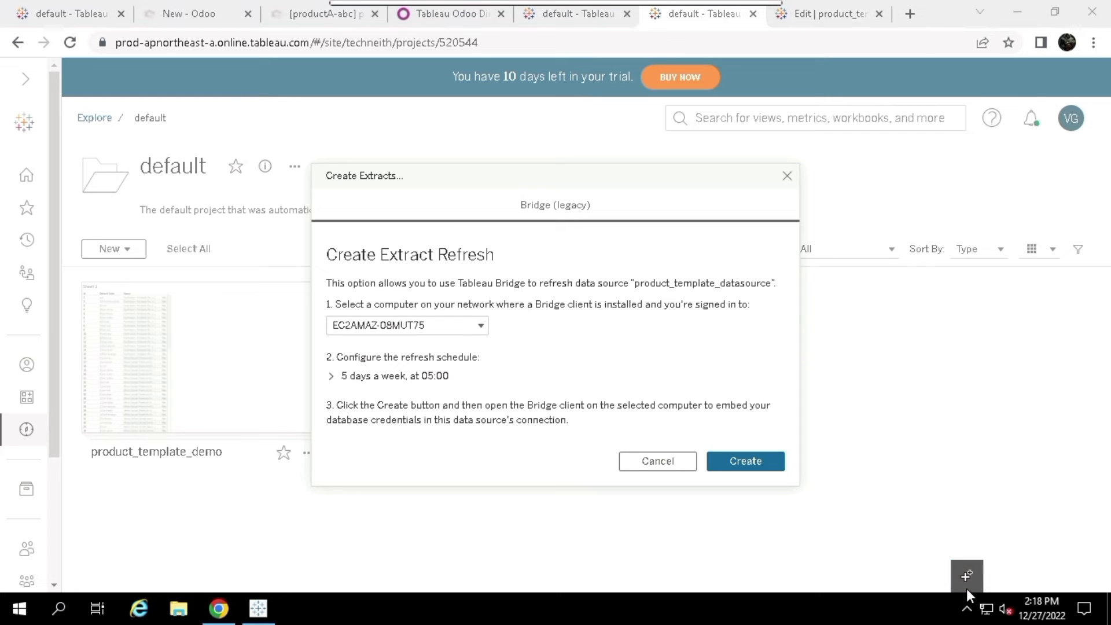
pyautogui.click(966, 588)
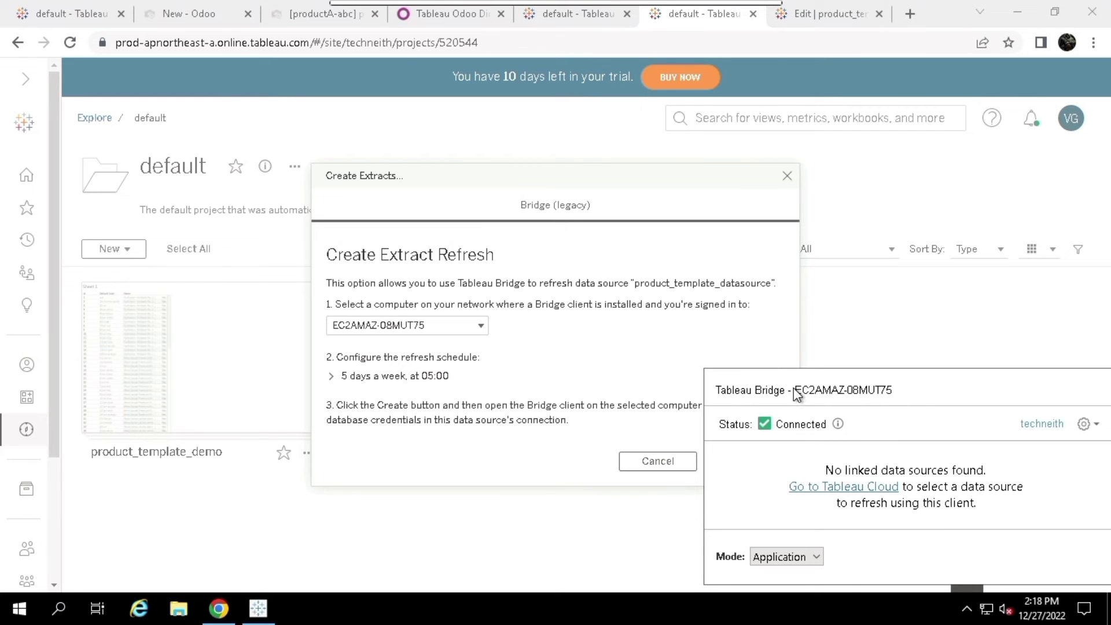
pyautogui.click(901, 618)
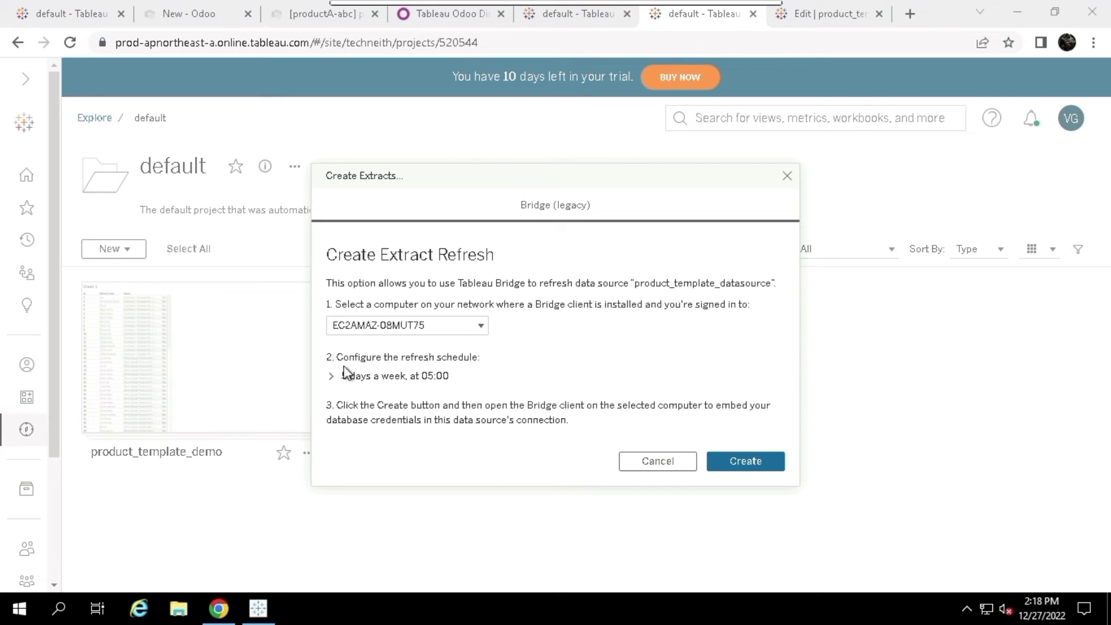
# Schedule it daily at 15:00, Sunday through Wednesday, and create the refresh
pyautogui.click(366, 387)
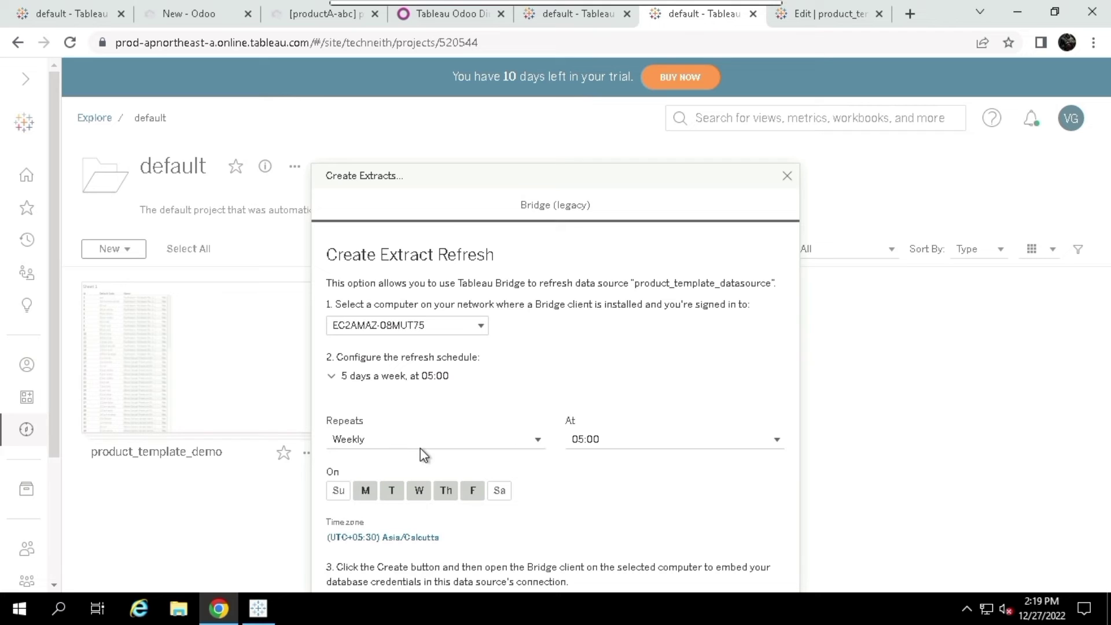
pyautogui.click(523, 445)
pyautogui.click(381, 479)
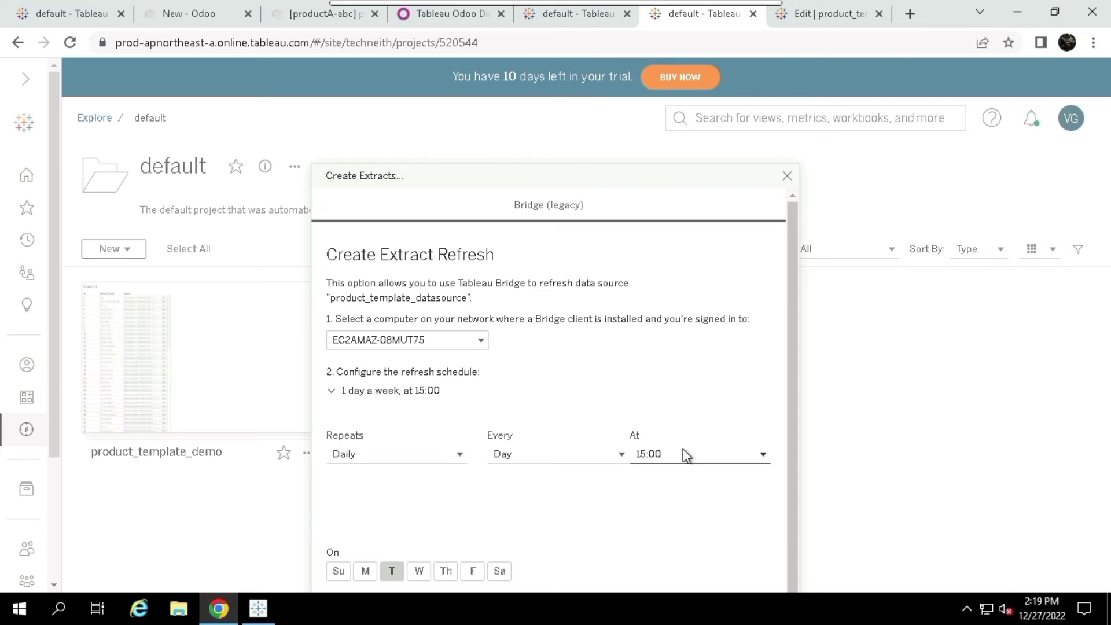
pyautogui.scroll(-1, 684, 454)
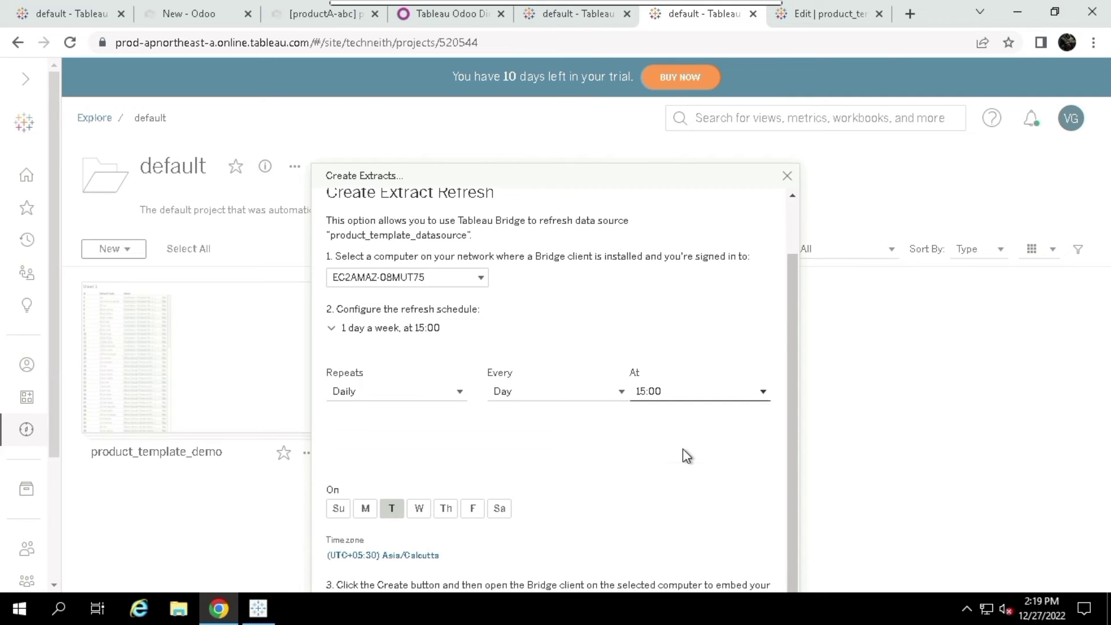
pyautogui.click(339, 509)
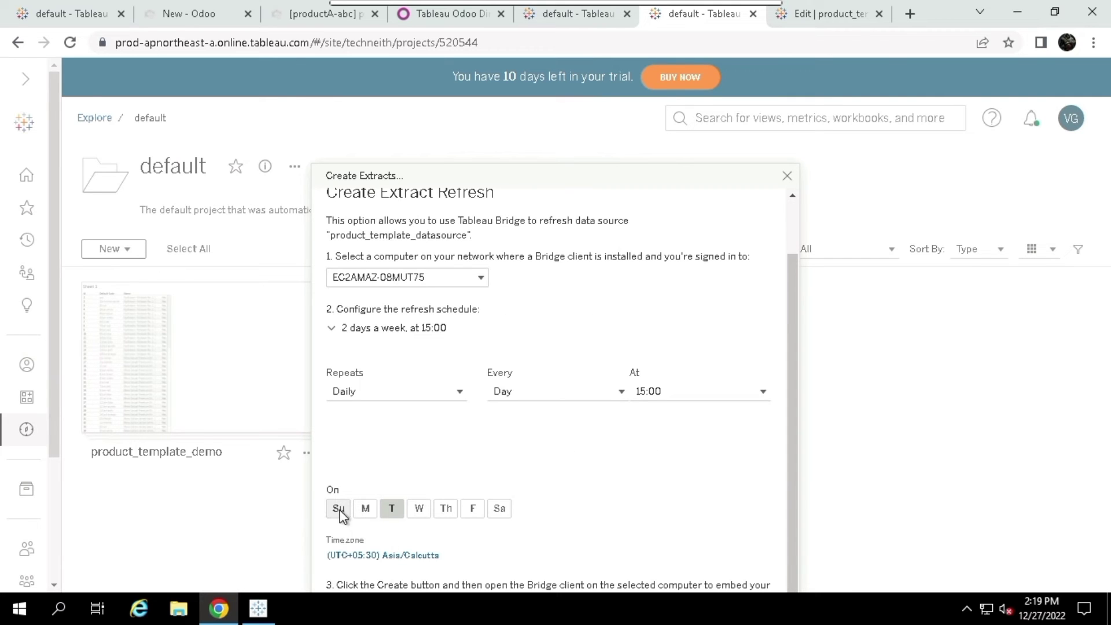
pyautogui.click(425, 512)
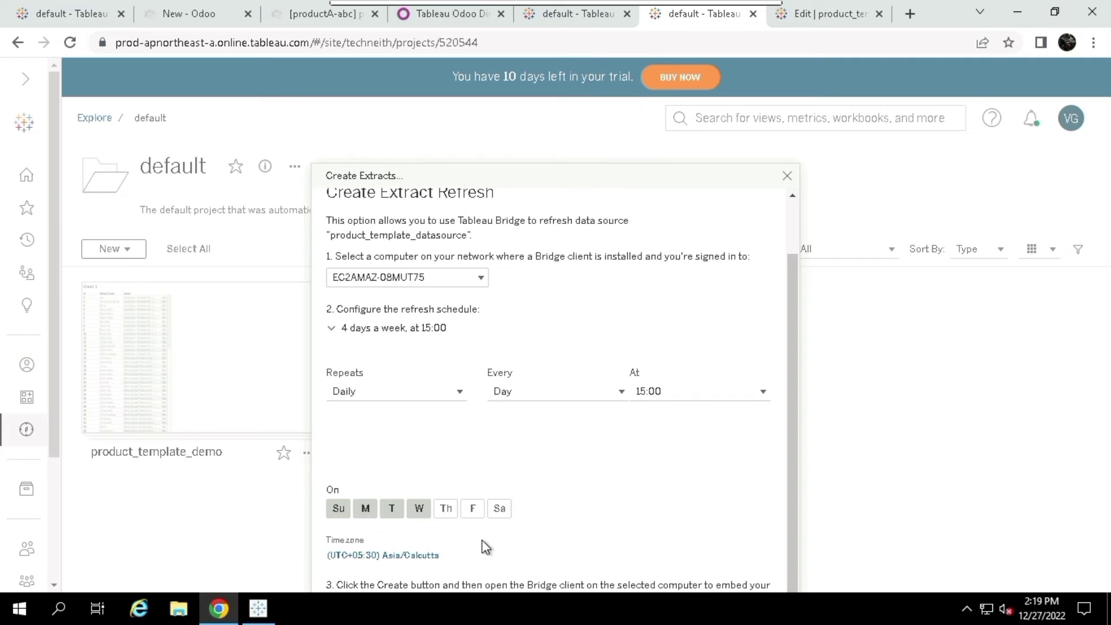
pyautogui.scroll(-2, 485, 546)
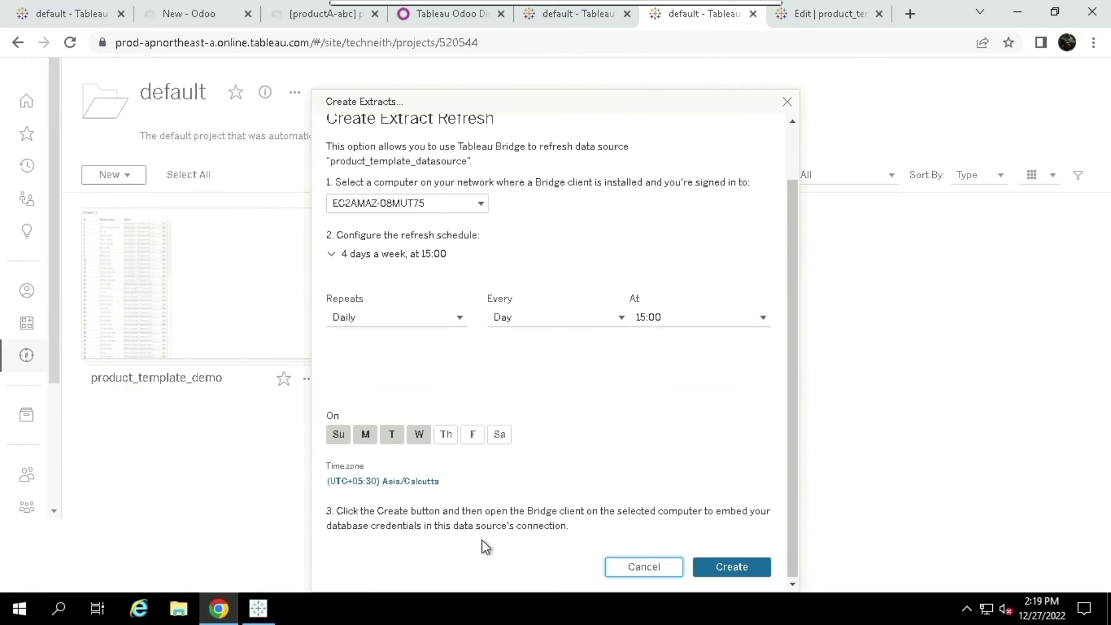
pyautogui.click(730, 567)
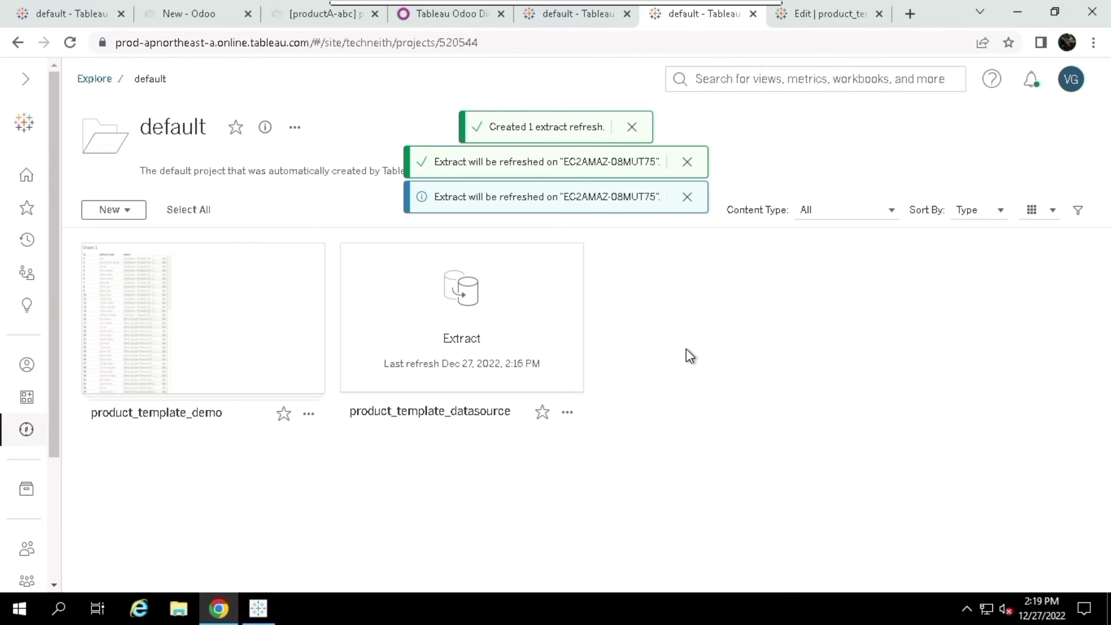
# Bring up the Tableau Bridge status window showing the product_template_datasource password warning
pyautogui.scroll(2, 686, 349)
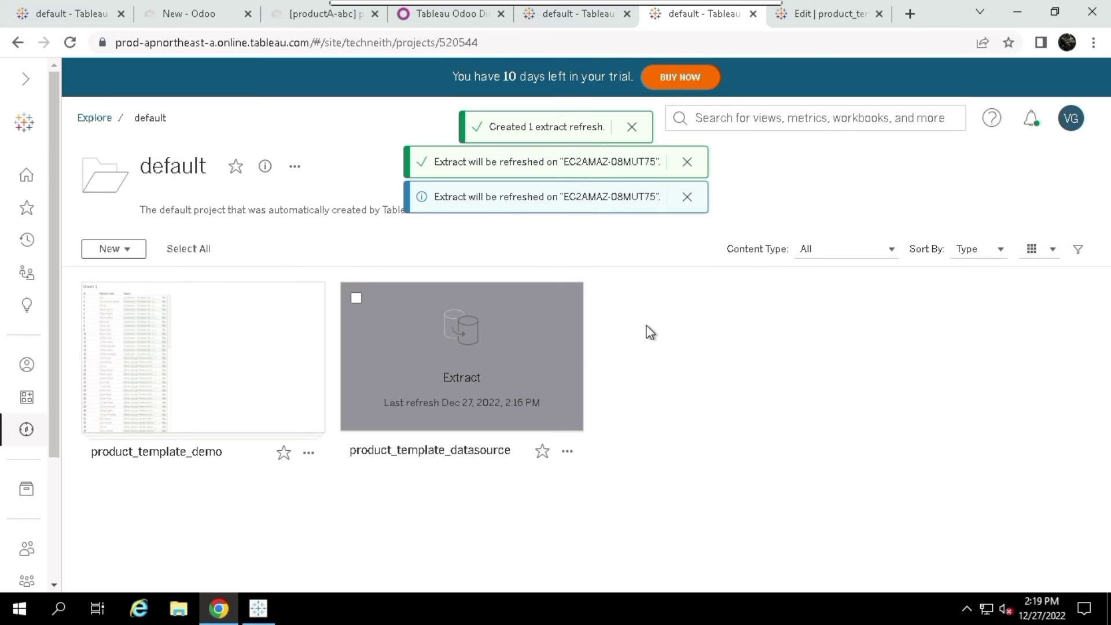
pyautogui.click(966, 610)
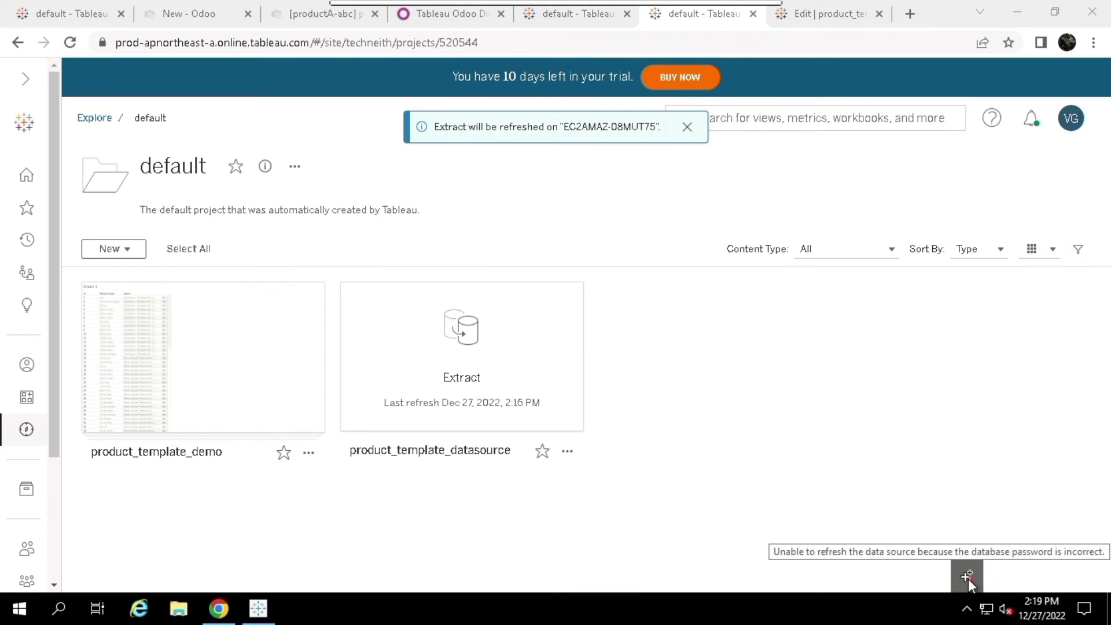
pyautogui.click(968, 579)
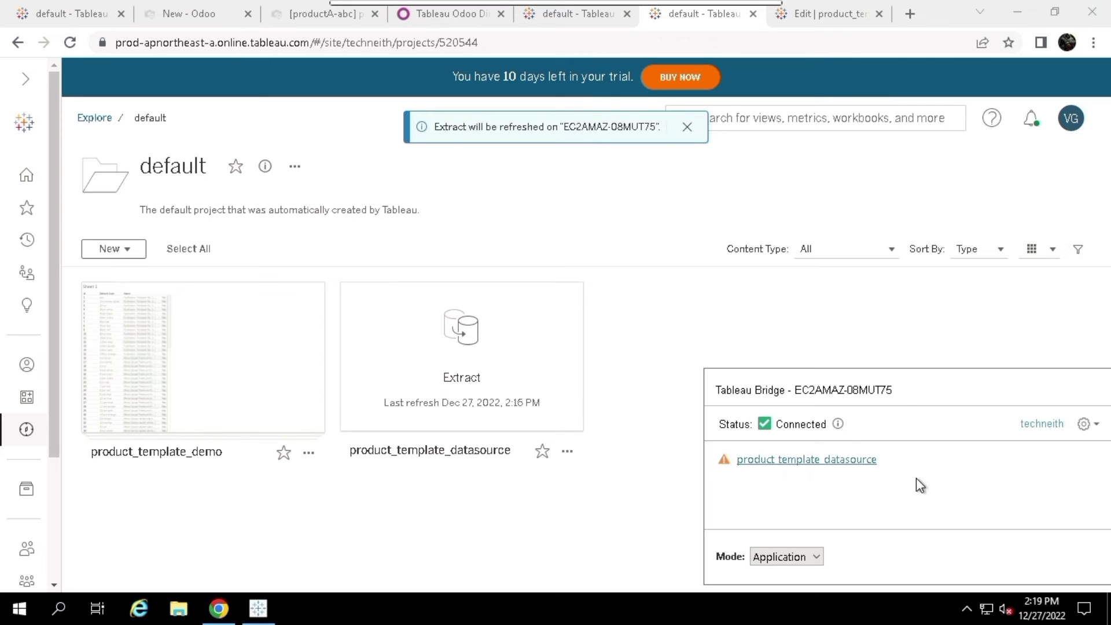
# Enter and save the database user name and password for product_template_datasource in Bridge
pyautogui.moveTo(1024, 456)
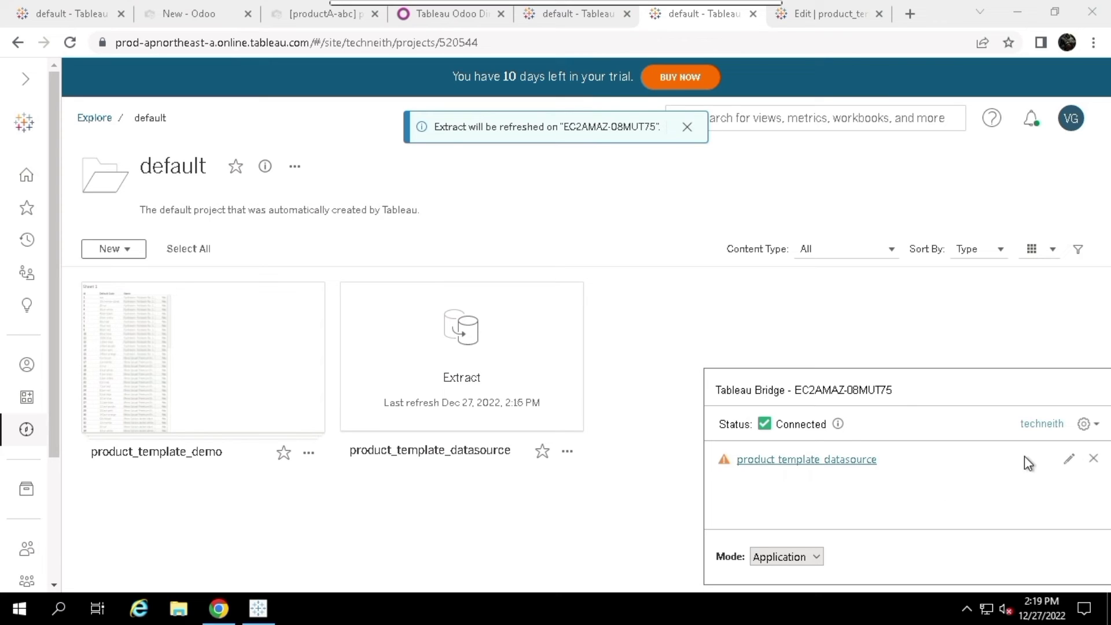
pyautogui.click(1069, 461)
pyautogui.click(855, 471)
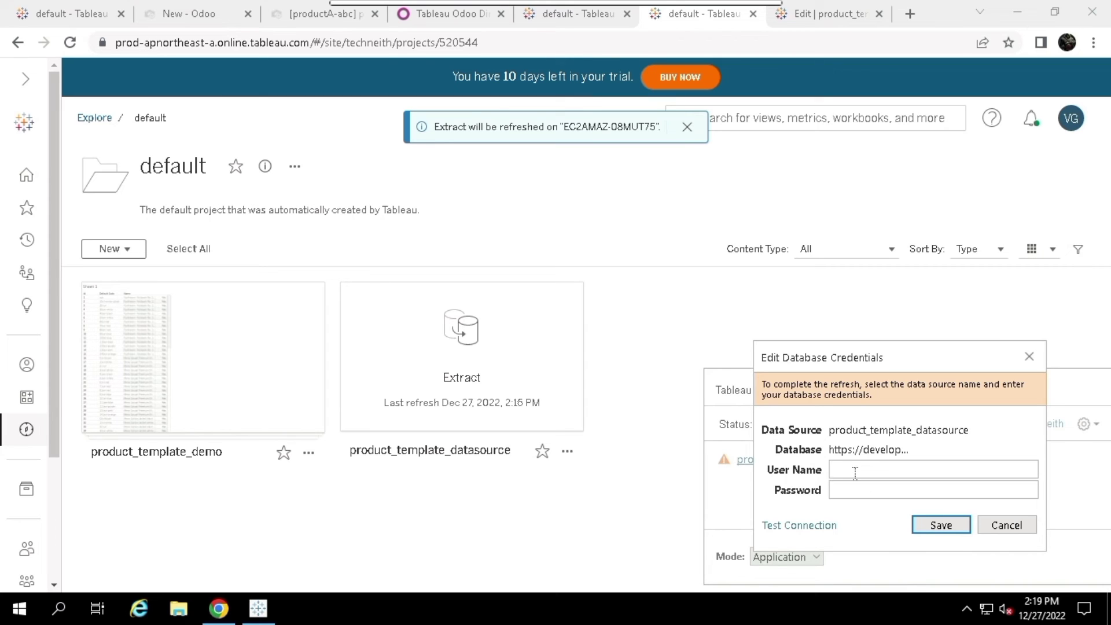
pyautogui.click(852, 493)
pyautogui.write('*********')
pyautogui.click(939, 527)
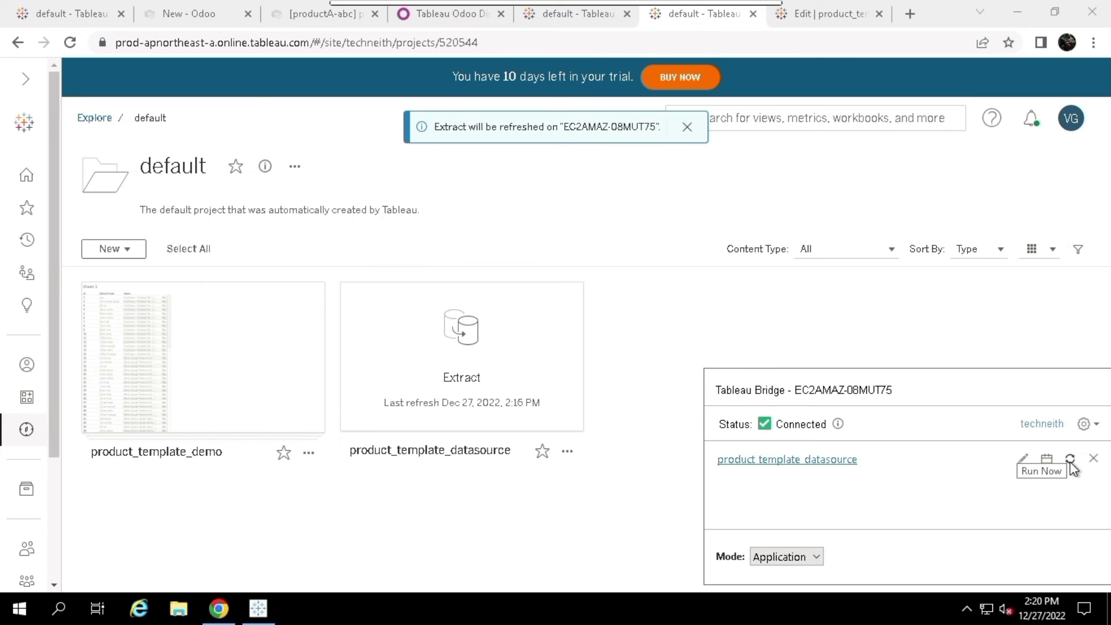
# Run the Bridge refresh now and reopen Bridge to confirm last refresh Dec 27, 2022, 2:22 PM
pyautogui.click(1070, 460)
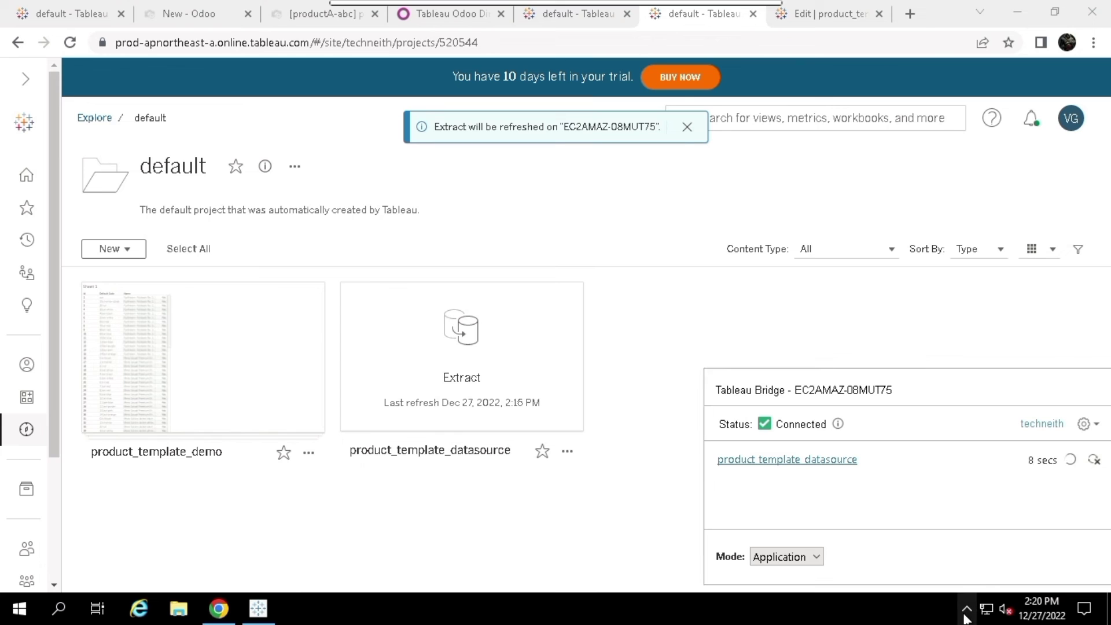
pyautogui.click(960, 571)
pyautogui.click(551, 501)
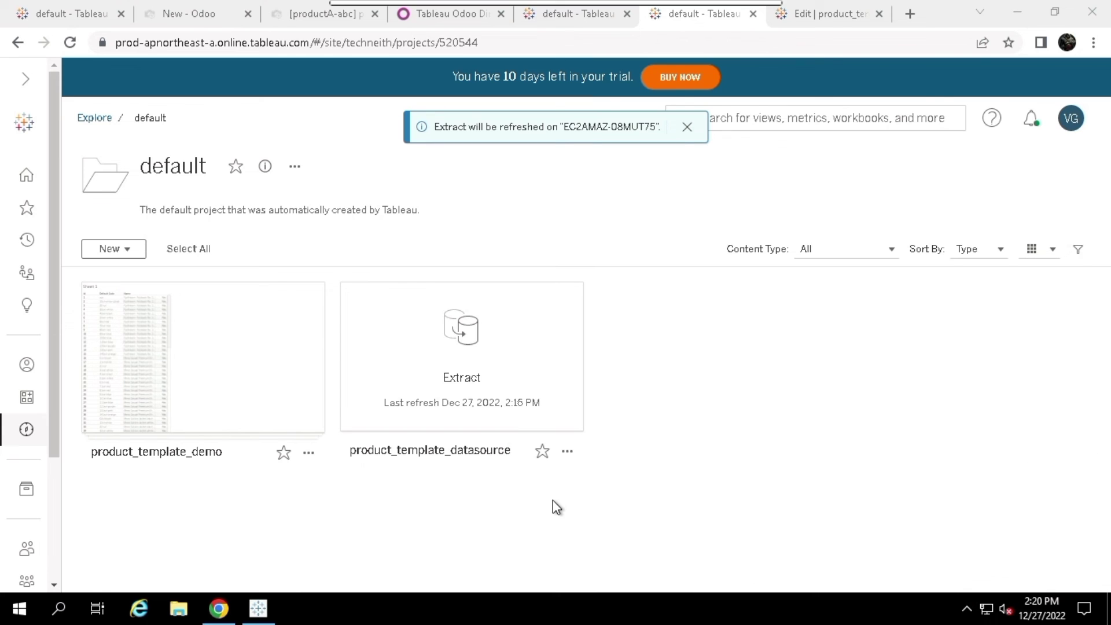
pyautogui.moveTo(471, 429)
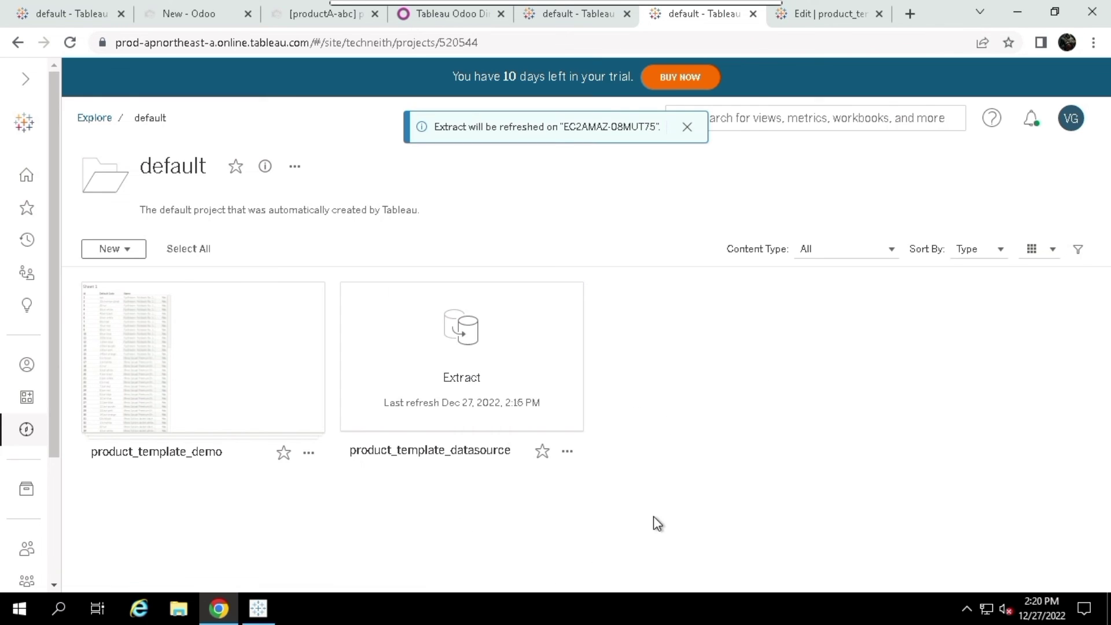
pyautogui.click(967, 606)
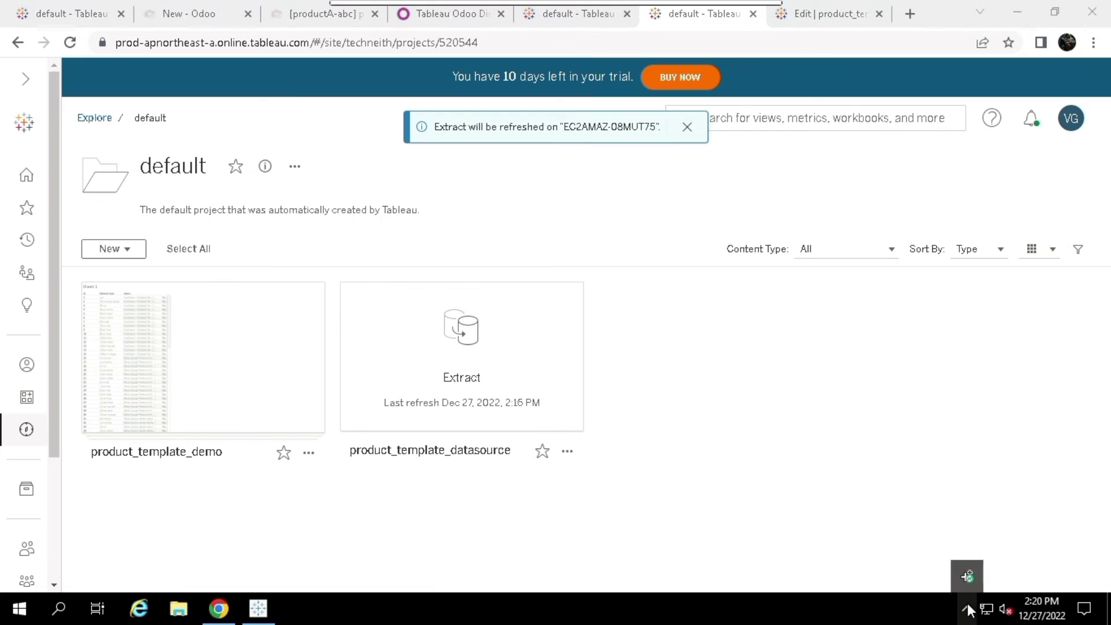
pyautogui.click(964, 568)
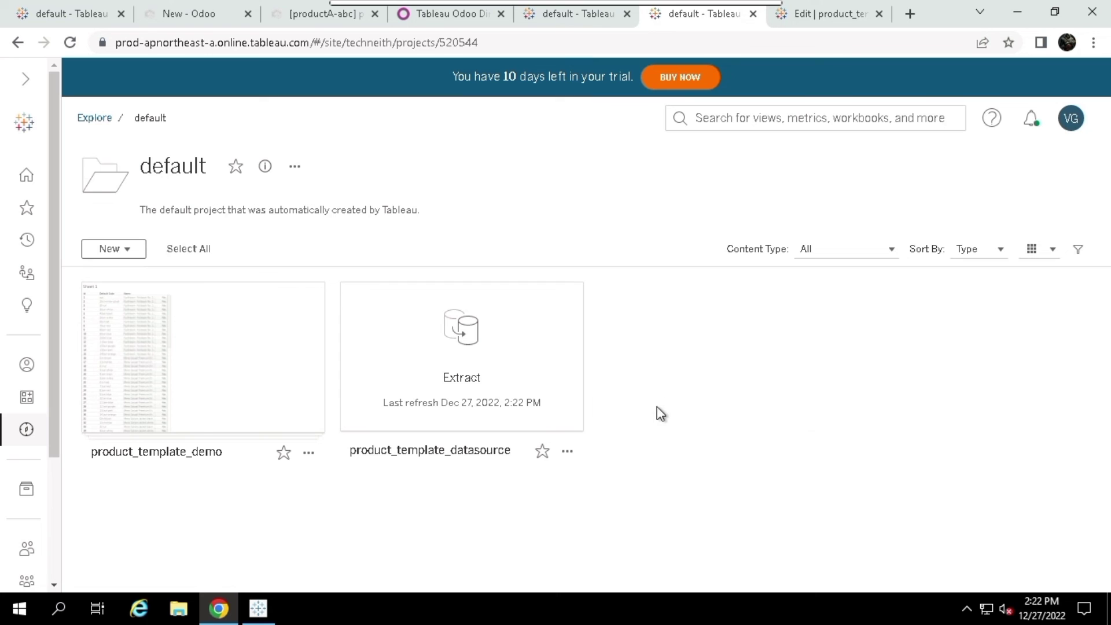
pyautogui.moveTo(519, 424)
pyautogui.click(565, 454)
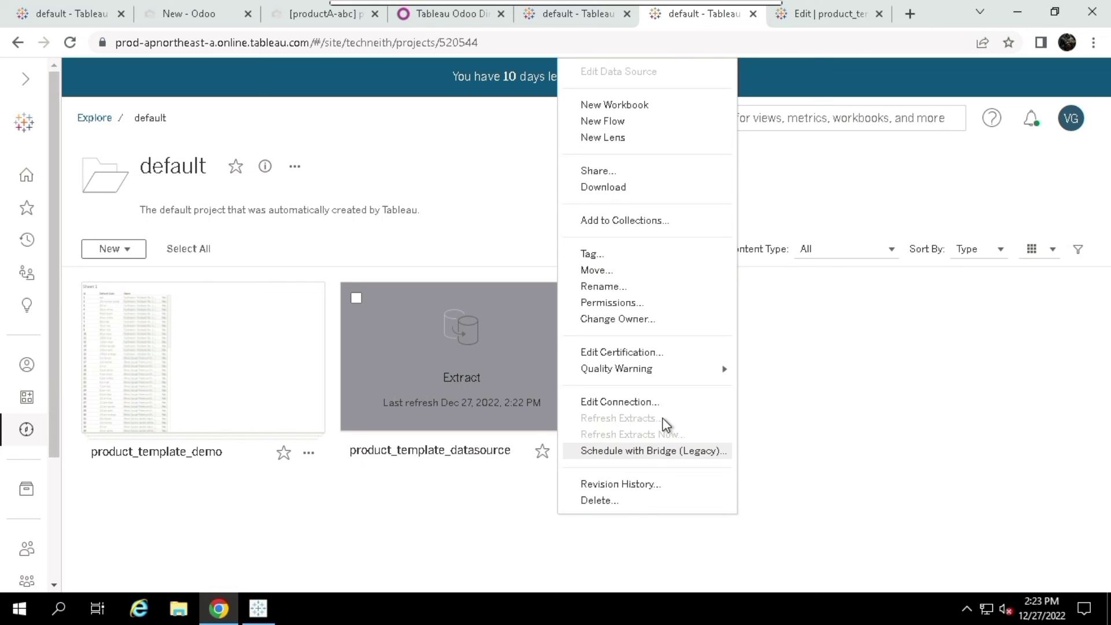
pyautogui.click(902, 419)
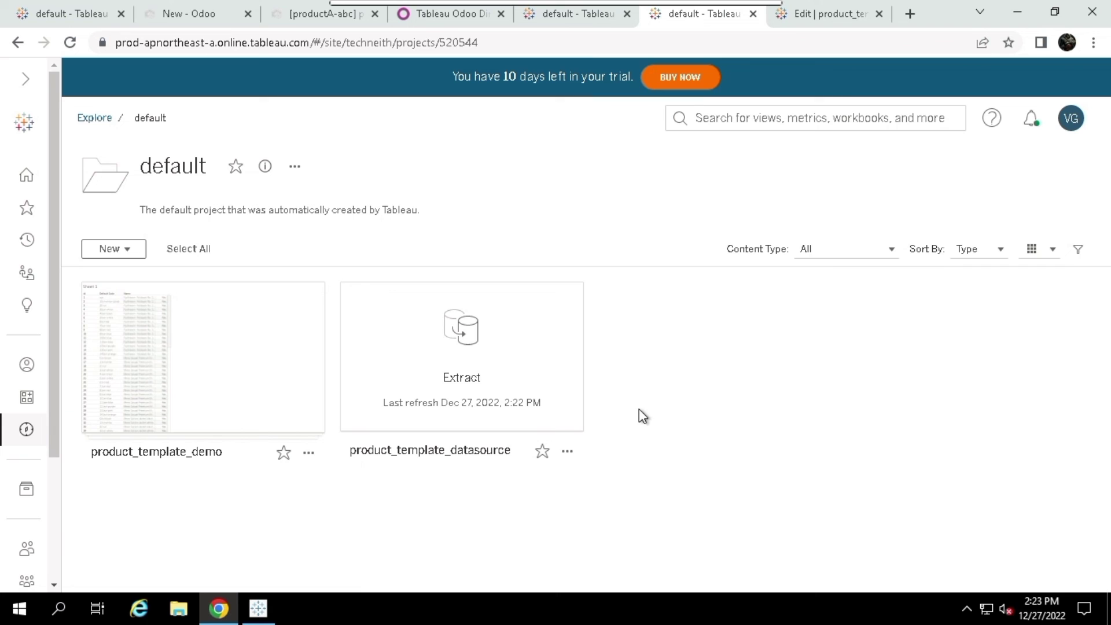
pyautogui.click(567, 452)
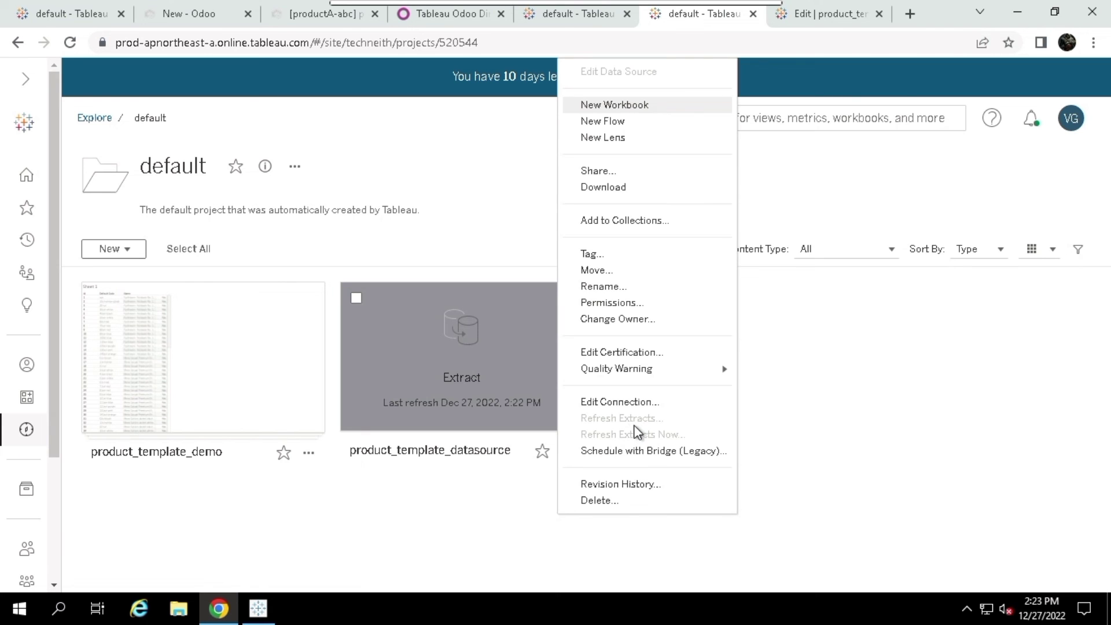
pyautogui.click(807, 402)
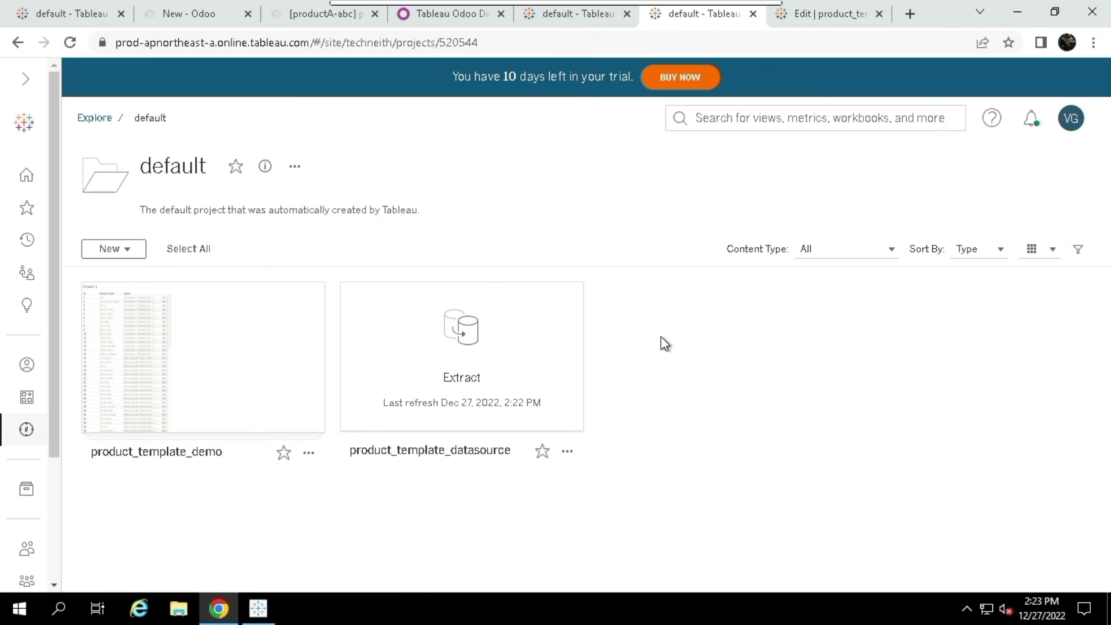
pyautogui.click(567, 450)
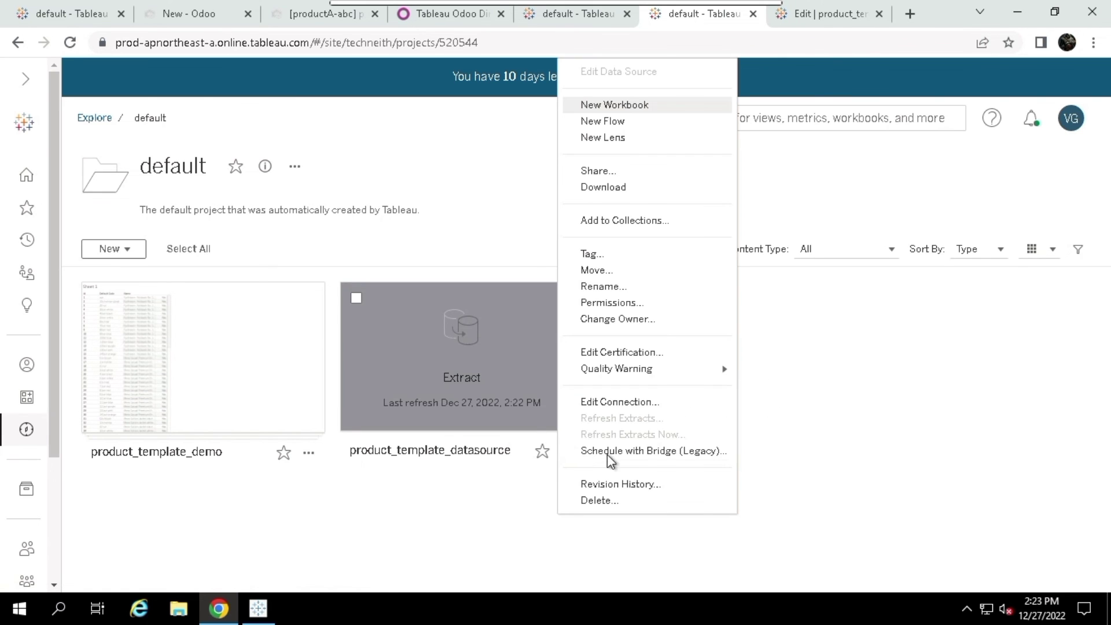
pyautogui.click(824, 446)
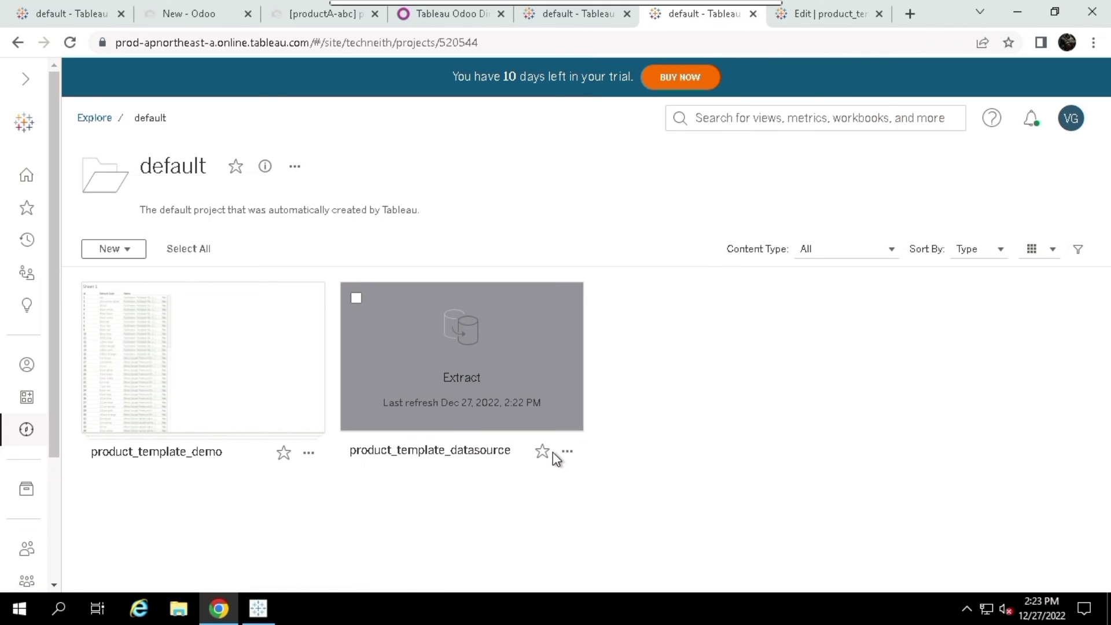
pyautogui.click(965, 611)
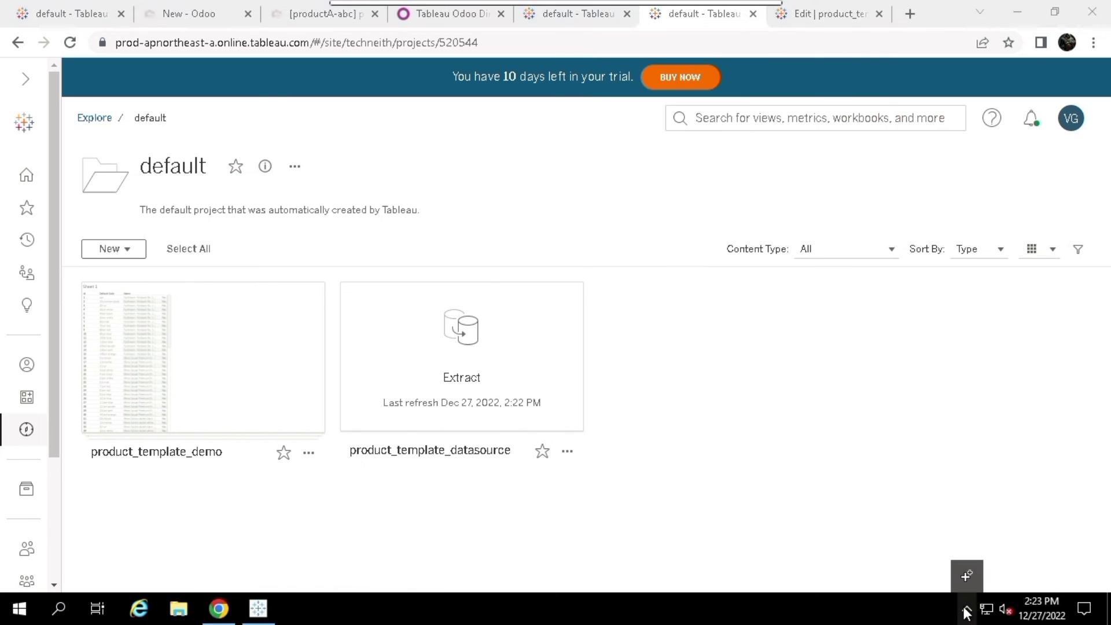
pyautogui.click(966, 575)
pyautogui.click(679, 484)
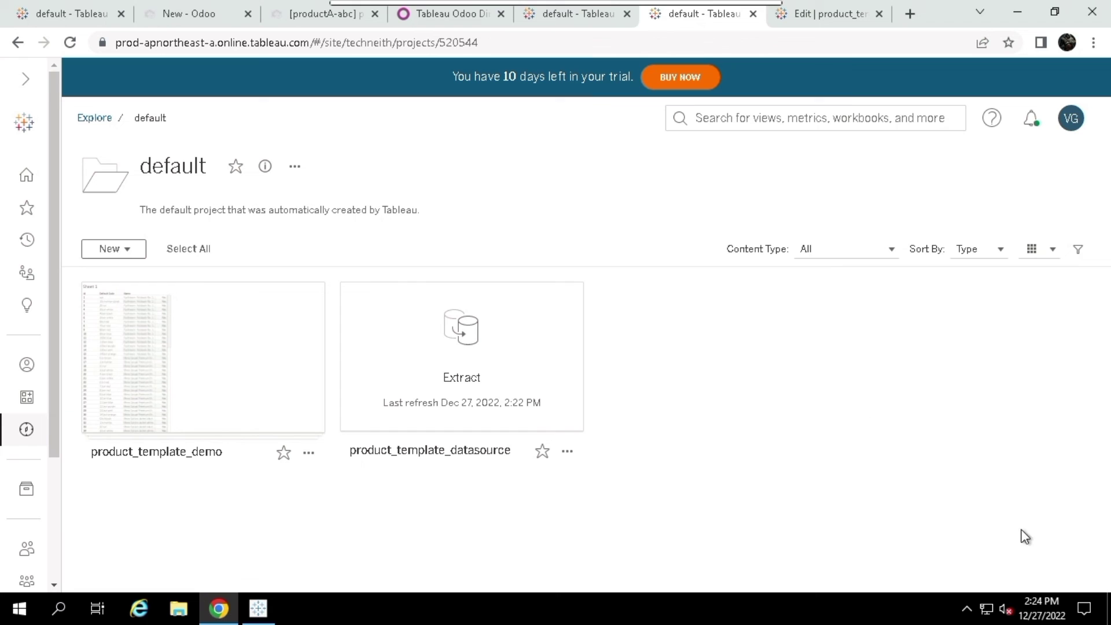
pyautogui.click(969, 610)
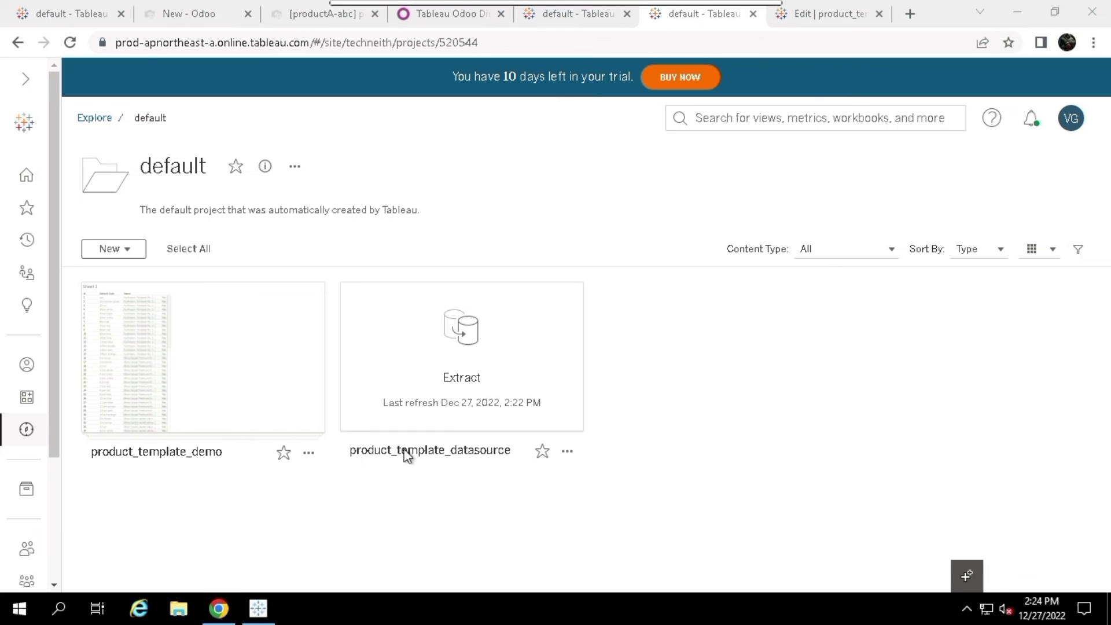
# Open product_template_demo's Data Sources tab to see product_template_datasource as a live connection
pyautogui.click(509, 444)
pyautogui.click(191, 370)
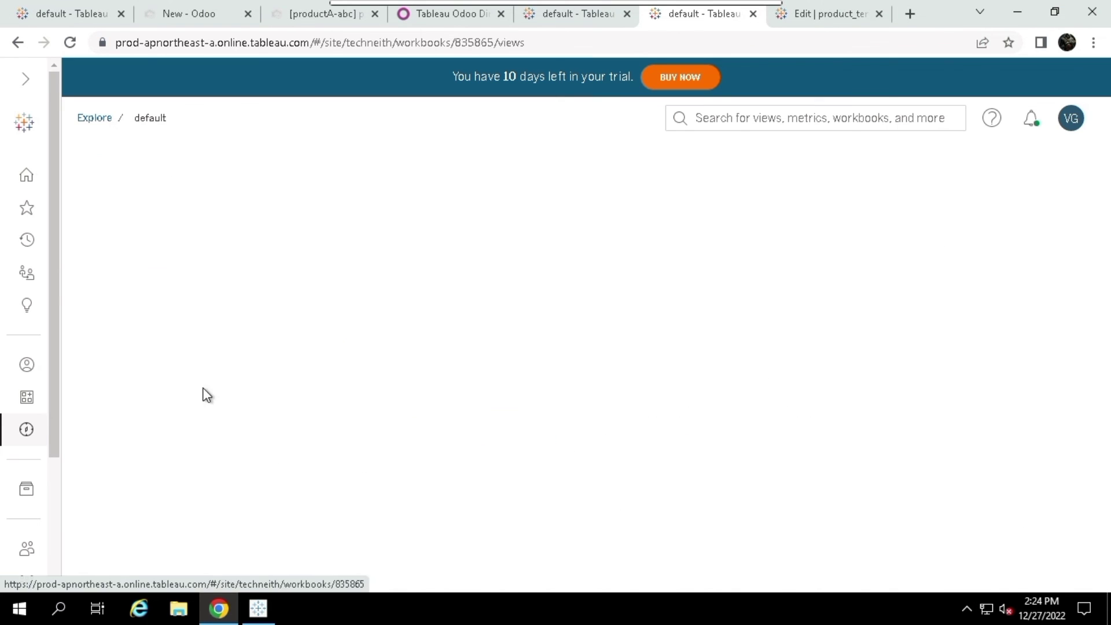
pyautogui.click(189, 285)
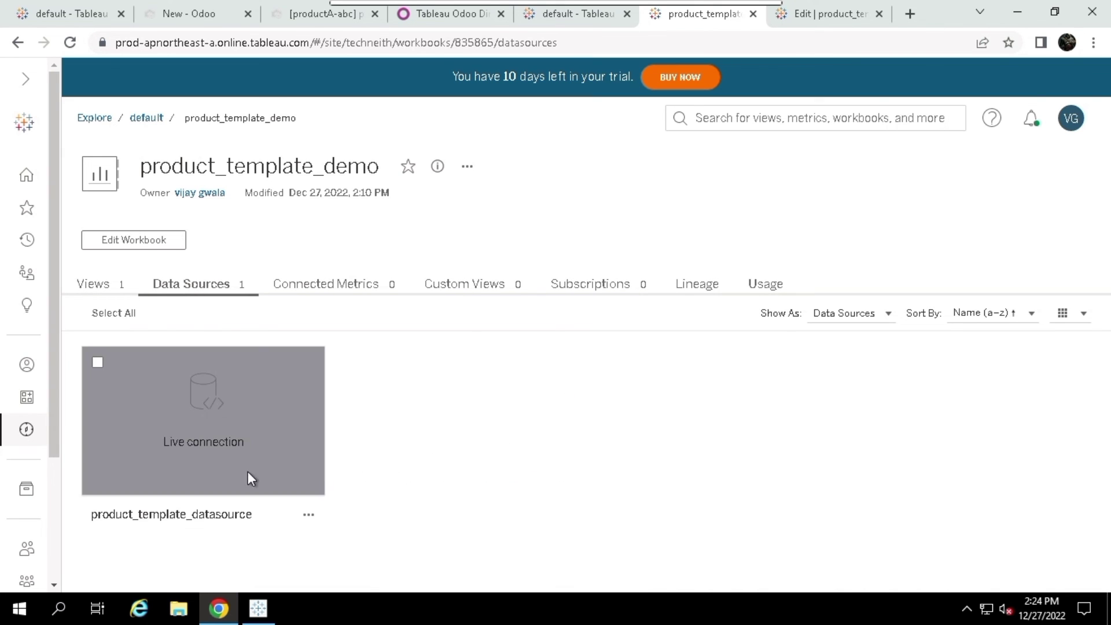
pyautogui.moveTo(207, 449)
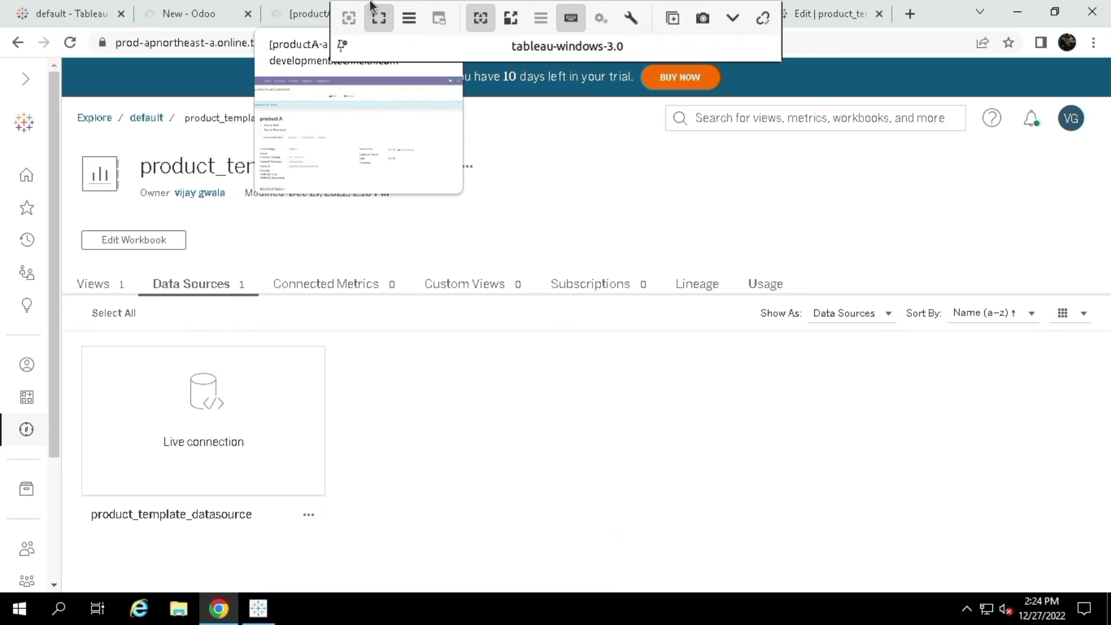
pyautogui.click(403, 17)
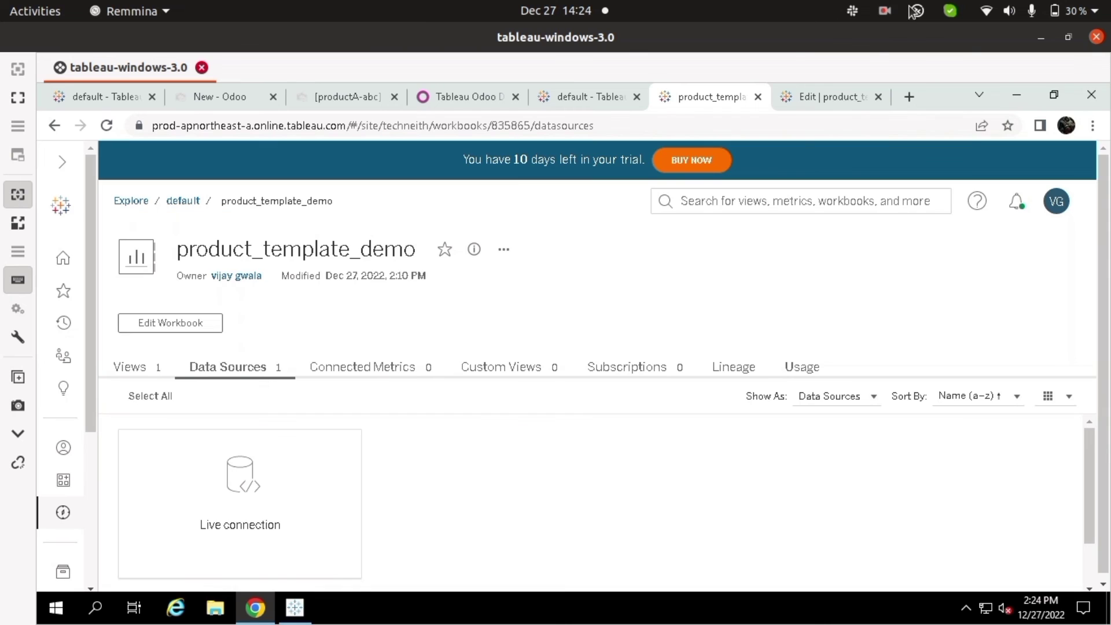